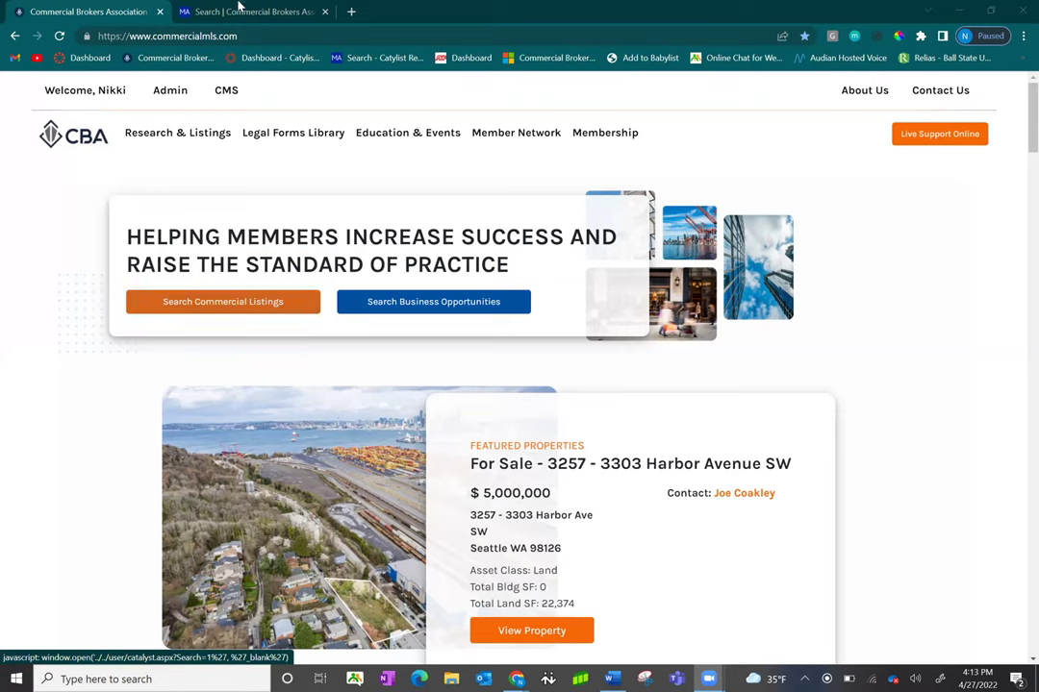
# Step: Switch to the open Catylist property search map and zoom in on greater Seattle to check its property and space counts
pyautogui.click(239, 12)
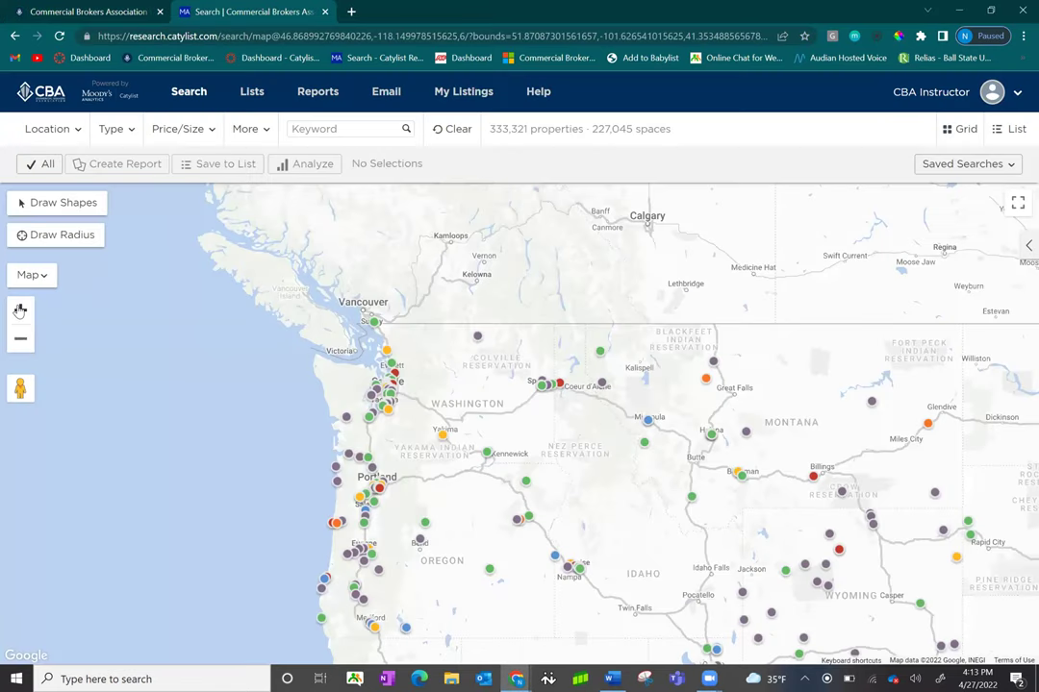
pyautogui.click(19, 310)
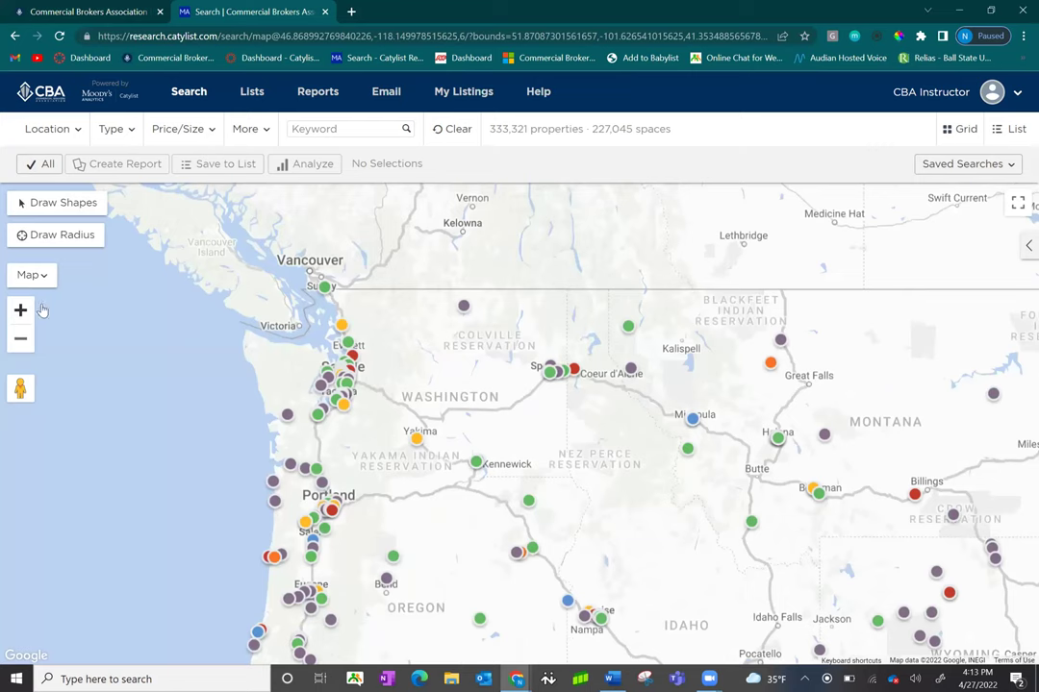
pyautogui.click(20, 311)
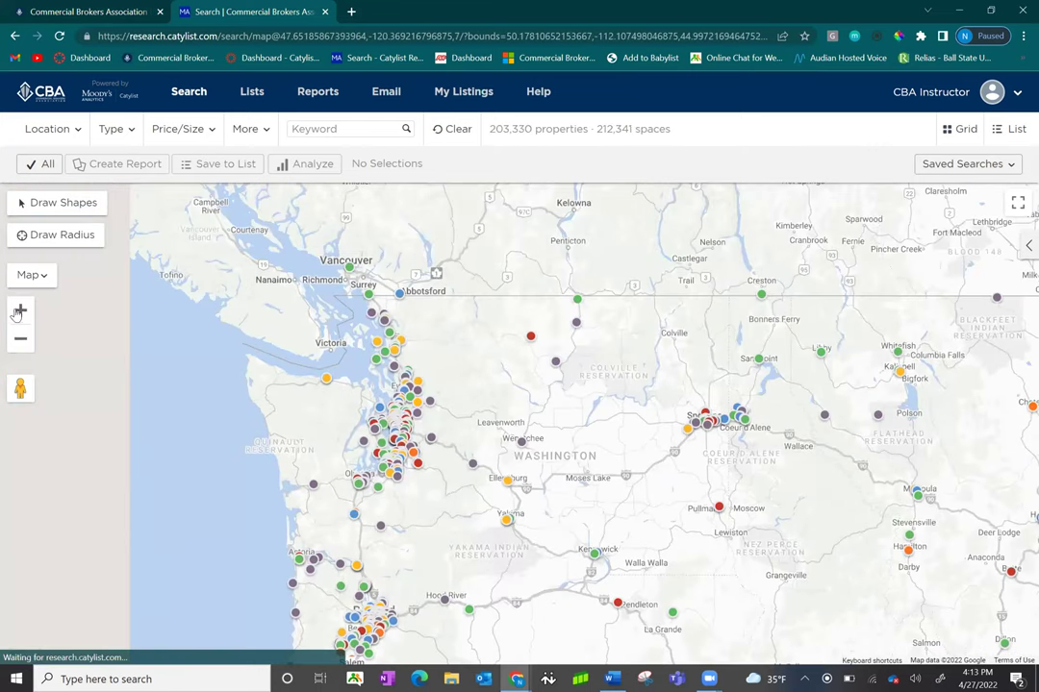
pyautogui.click(19, 310)
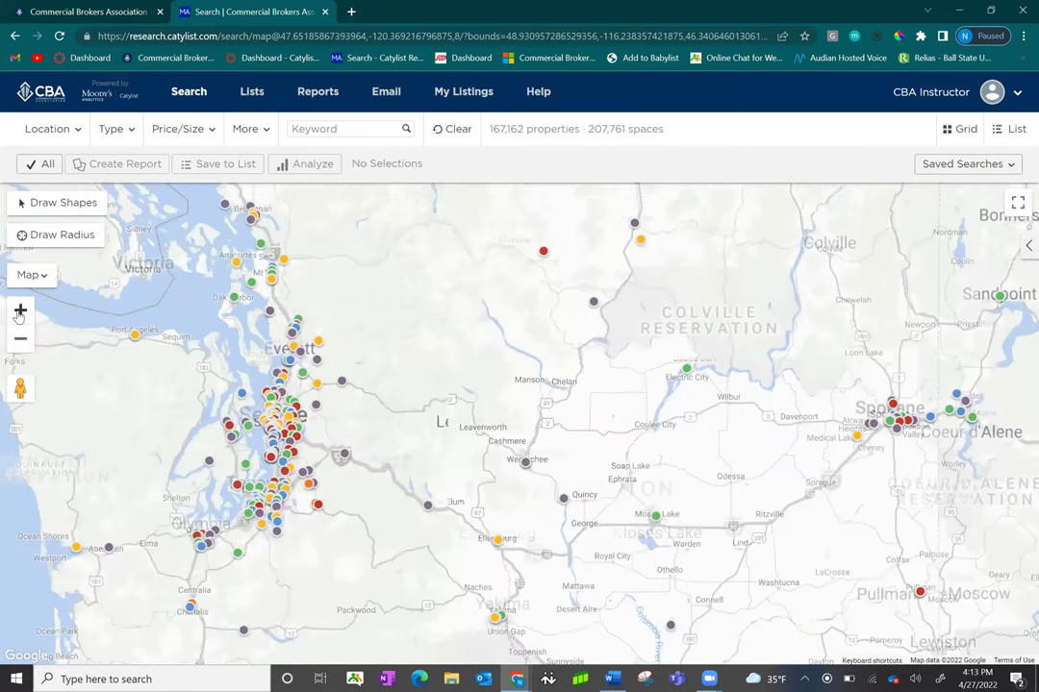
pyautogui.click(19, 311)
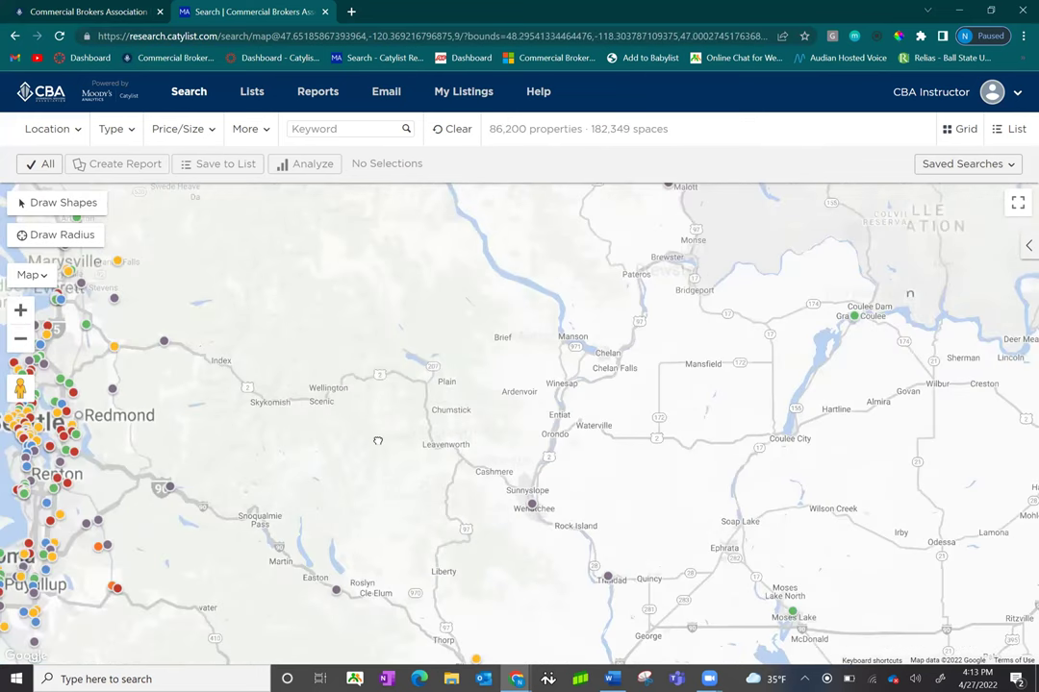
pyautogui.click(20, 311)
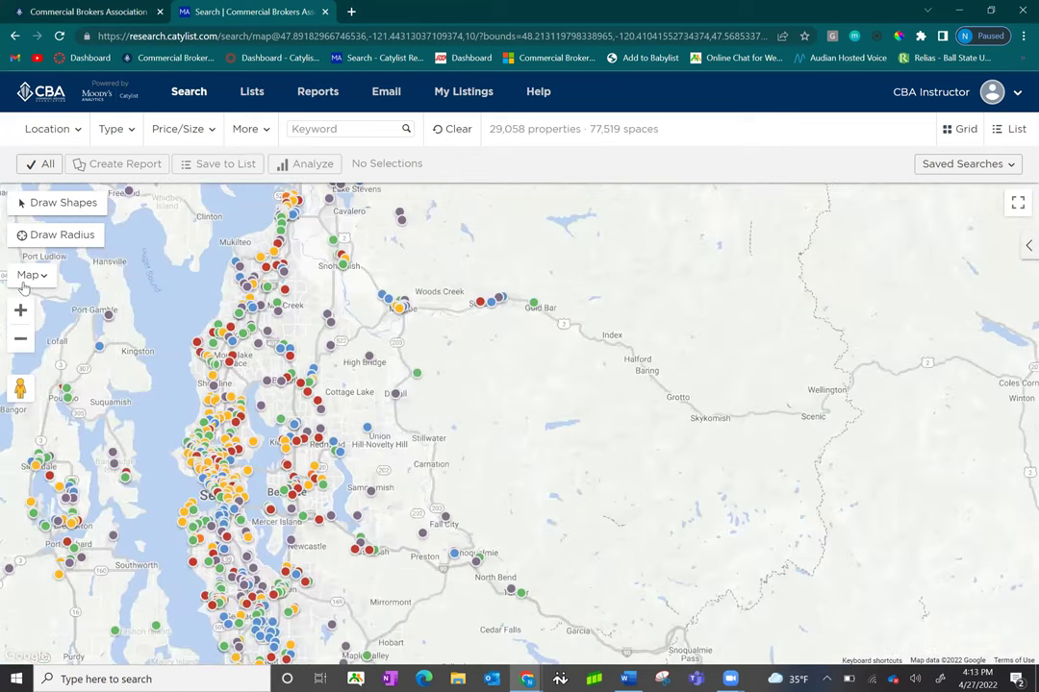
pyautogui.click(20, 311)
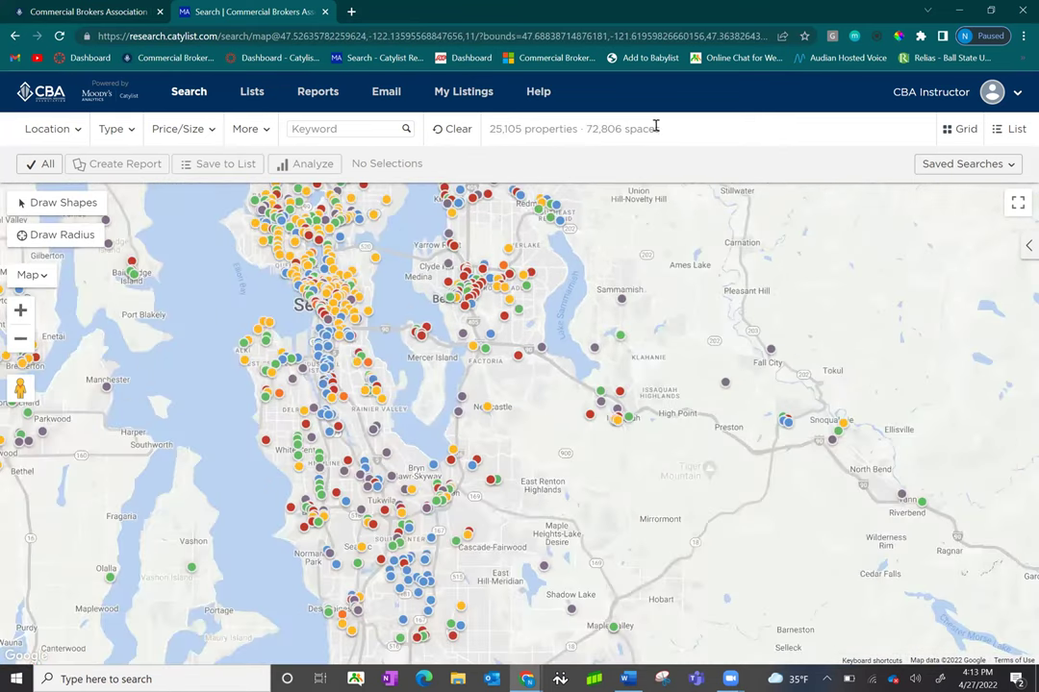
pyautogui.moveTo(586, 132); pyautogui.dragTo(655, 130)
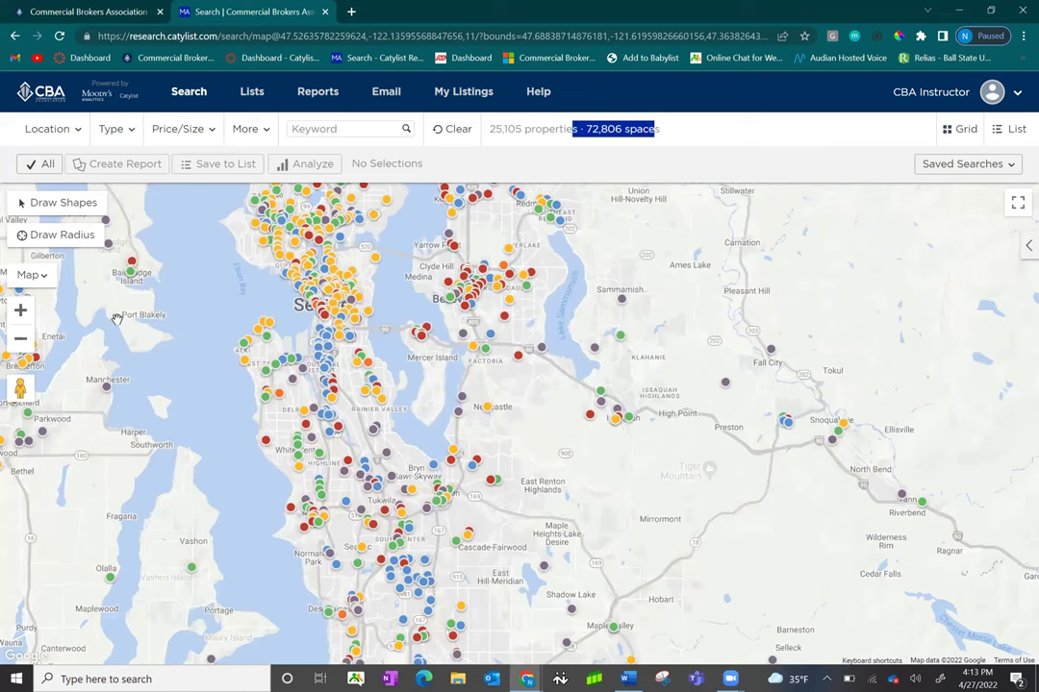
# Step: Zoom the map into Seattle's Capitol Hill blocks until satellite imagery, parcel lines and property type markers can be examined
pyautogui.click(20, 312)
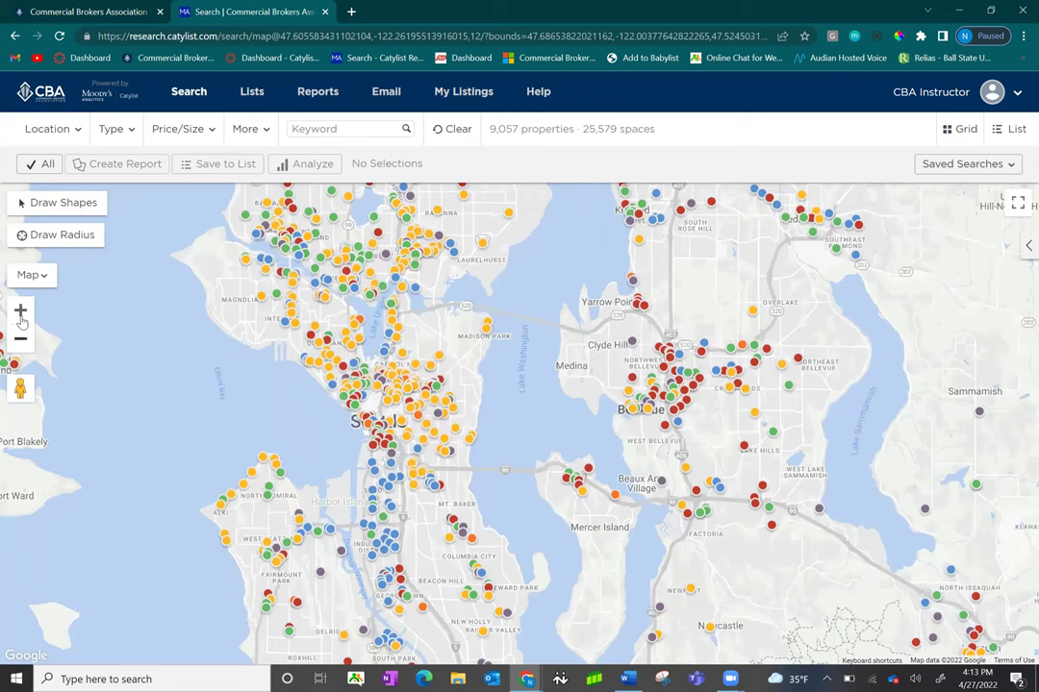
pyautogui.click(21, 319)
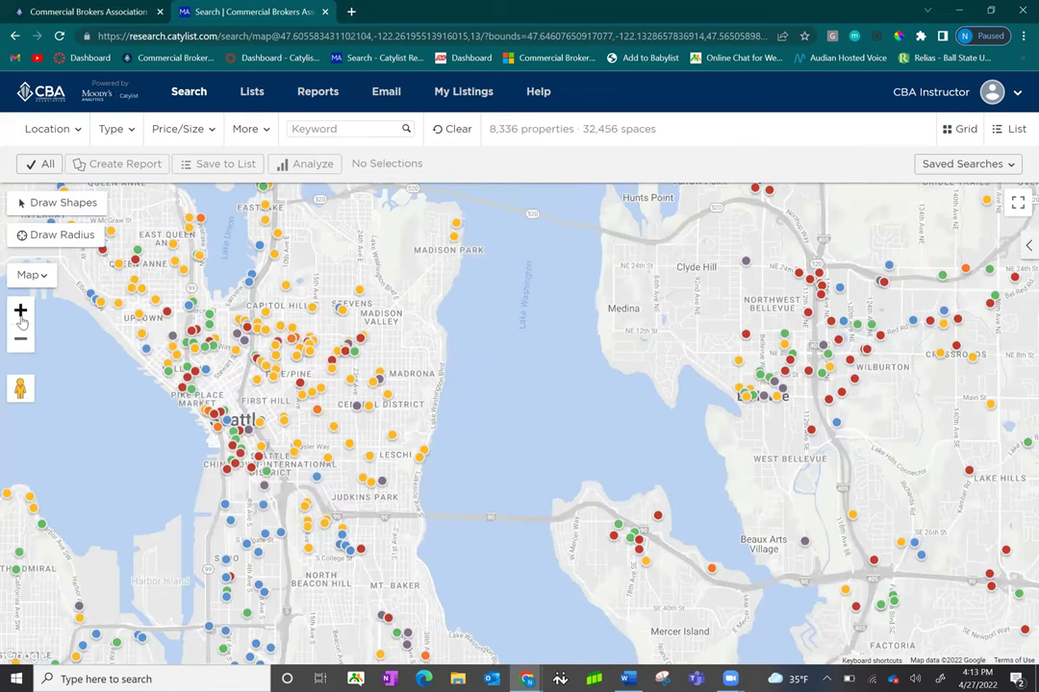
pyautogui.scroll(1, 109, 306)
pyautogui.click(16, 318)
pyautogui.click(16, 321)
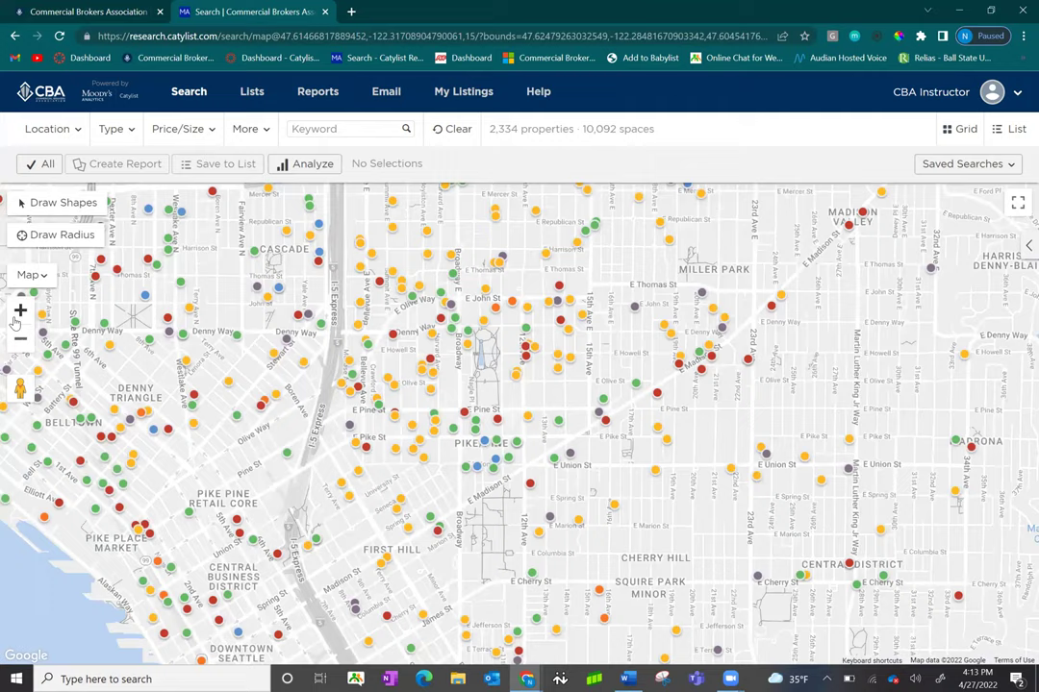
pyautogui.doubleClick(18, 315)
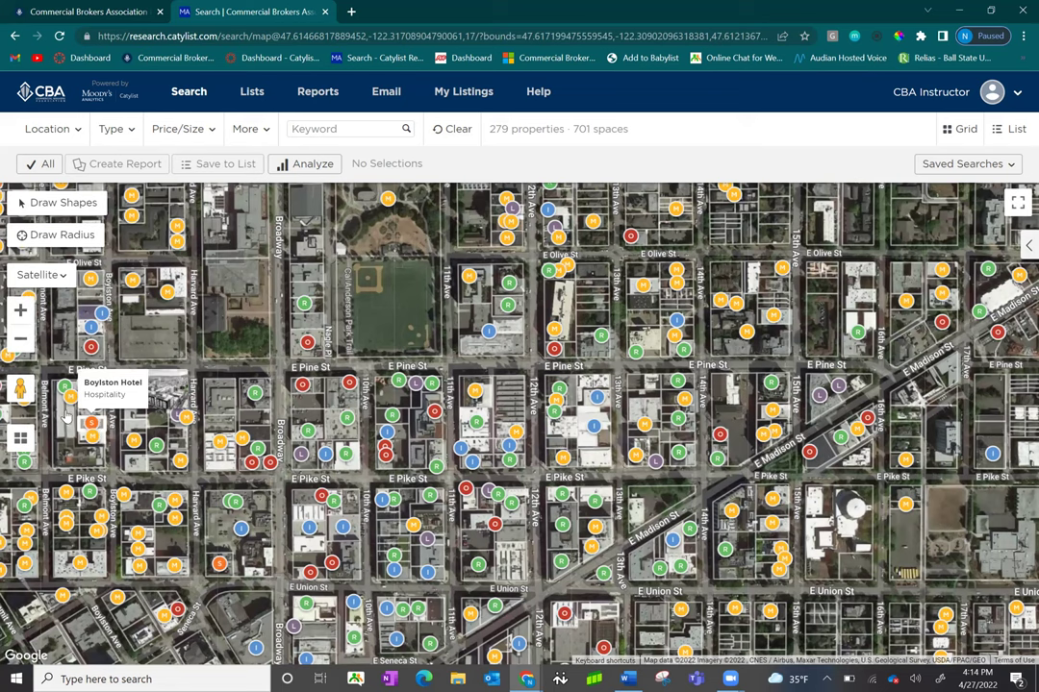
pyautogui.click(20, 311)
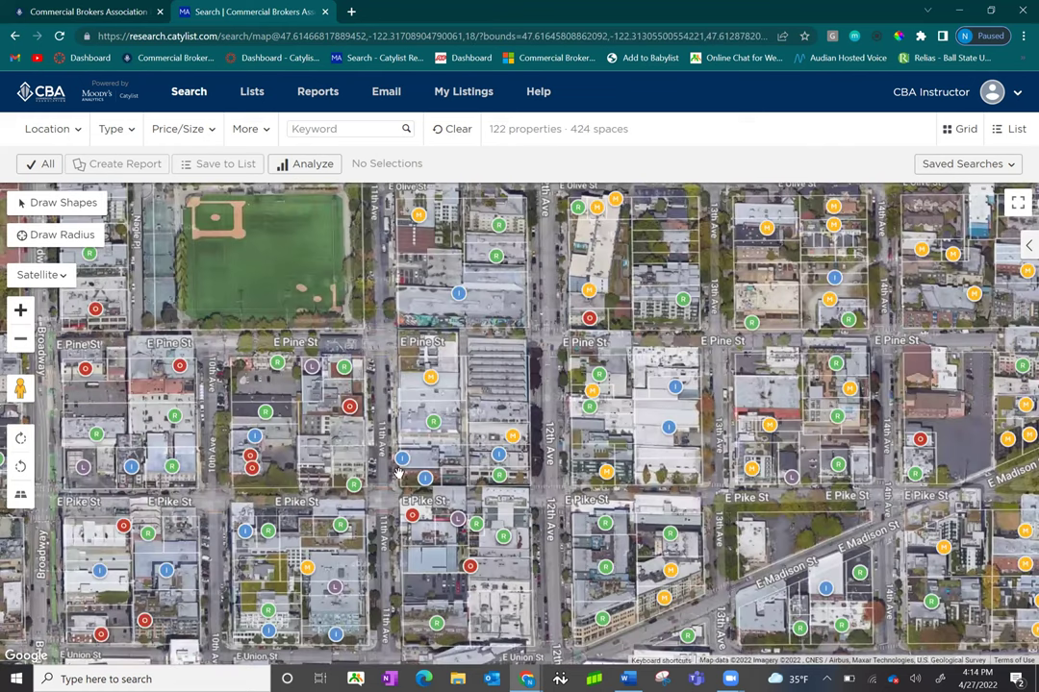
# Step: View the street-level imagery on 11th Ave in Capitol Hill, look around at the corner buildings, and return to the map
pyautogui.moveTo(14, 386); pyautogui.dragTo(383, 380)
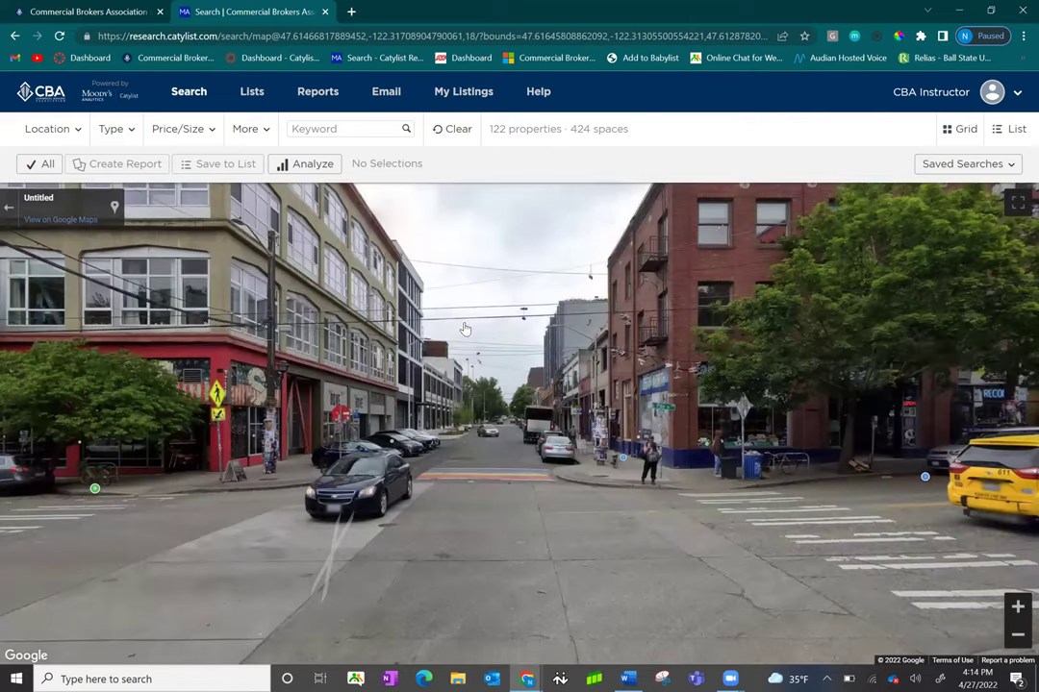
pyautogui.click(267, 286)
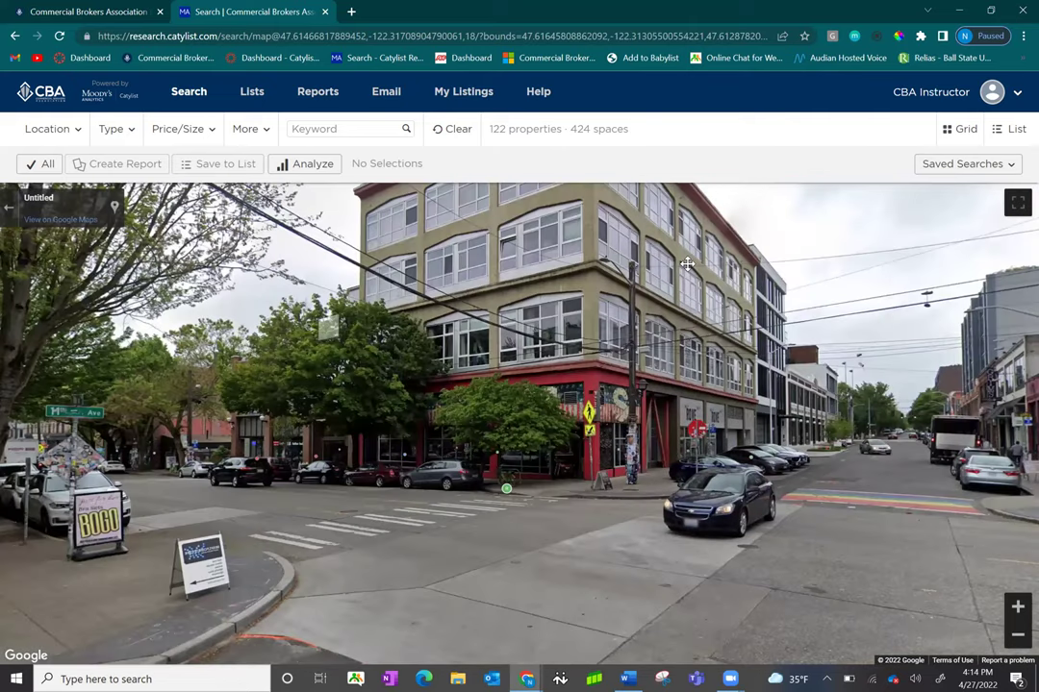
pyautogui.click(9, 208)
pyautogui.click(9, 209)
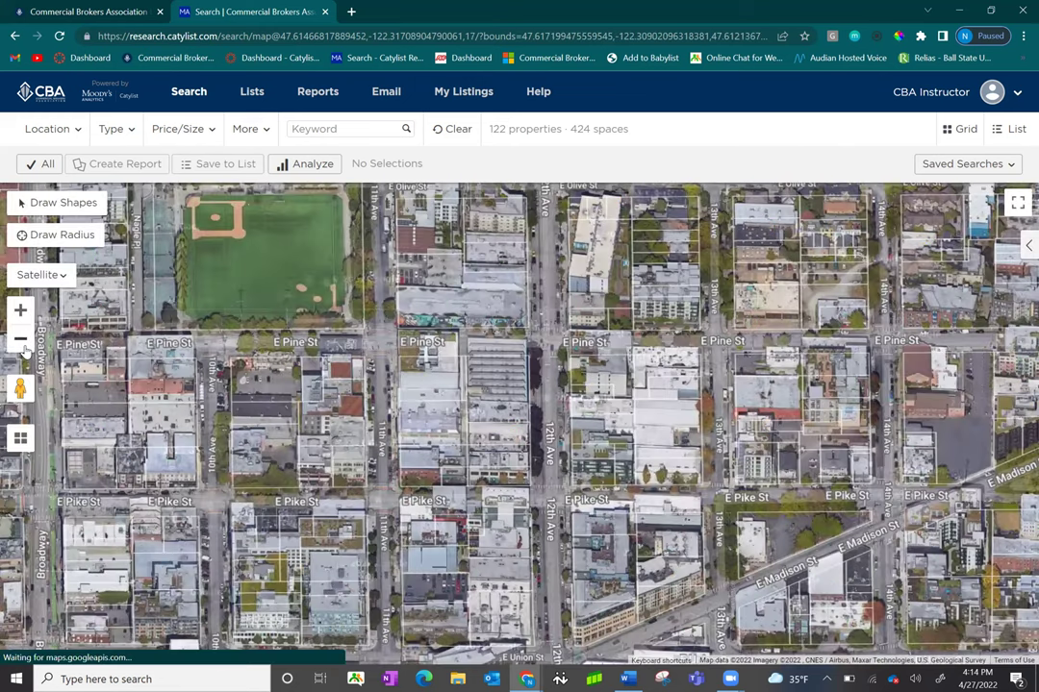
# Step: Draw a freehand oval search area around South Lake Union, Cascade and Capitol Hill and apply it to the map
pyautogui.click(21, 339)
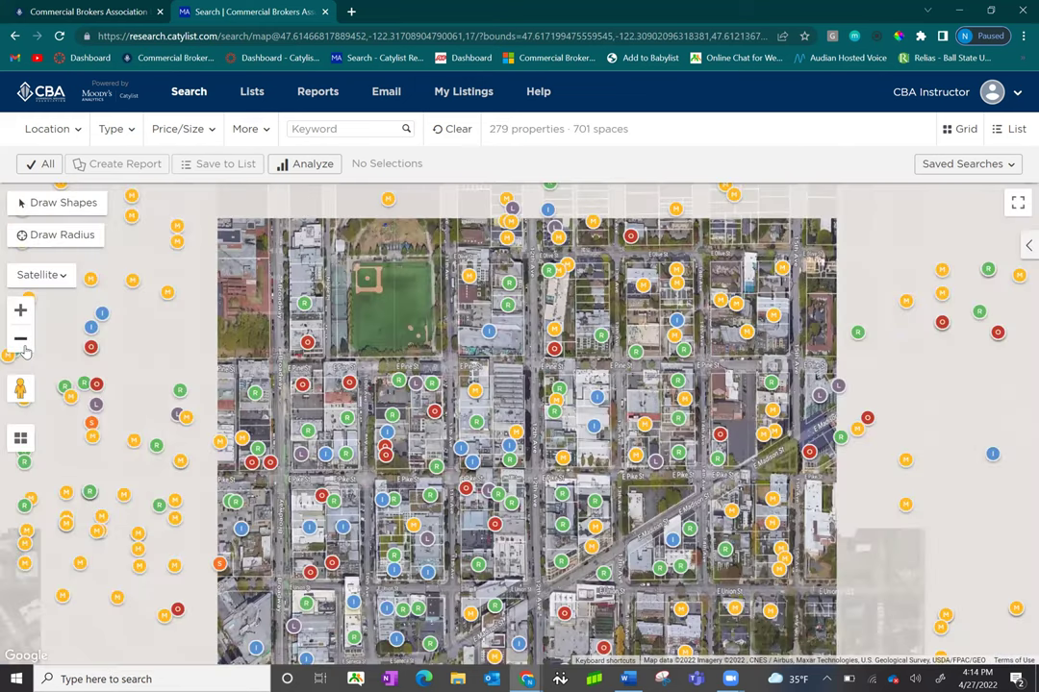
pyautogui.click(24, 351)
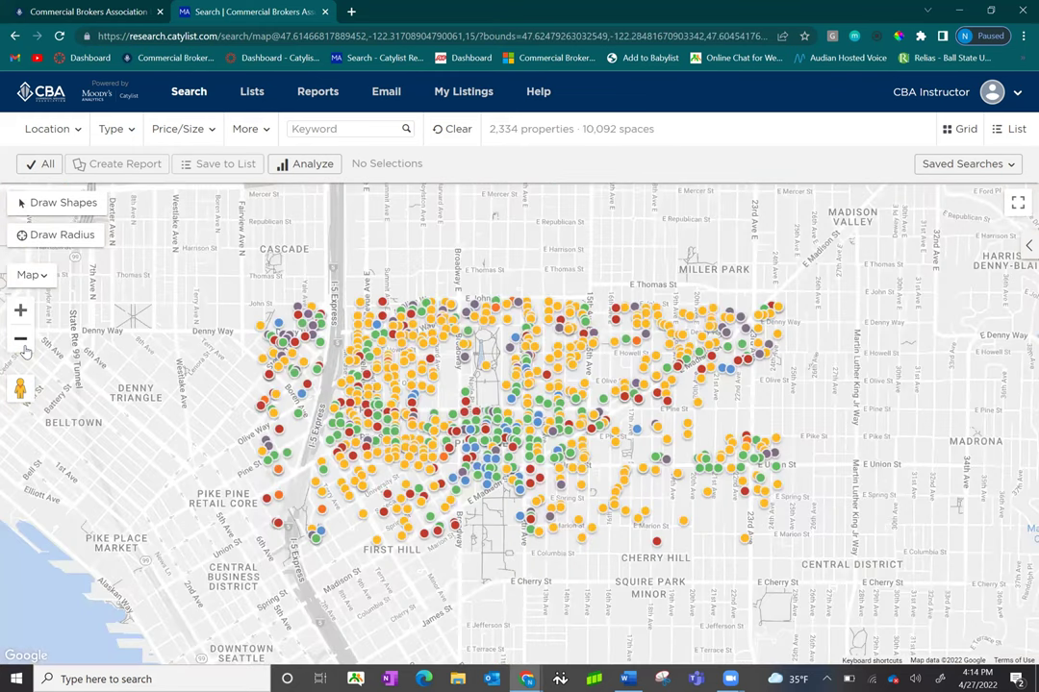
pyautogui.click(23, 348)
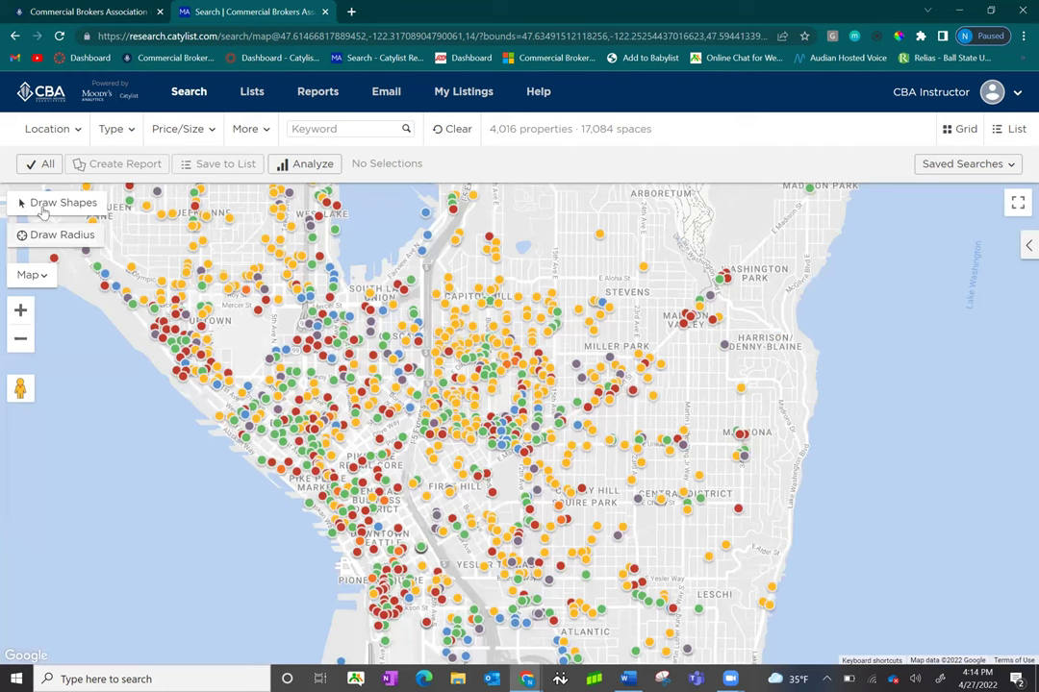
pyautogui.click(42, 208)
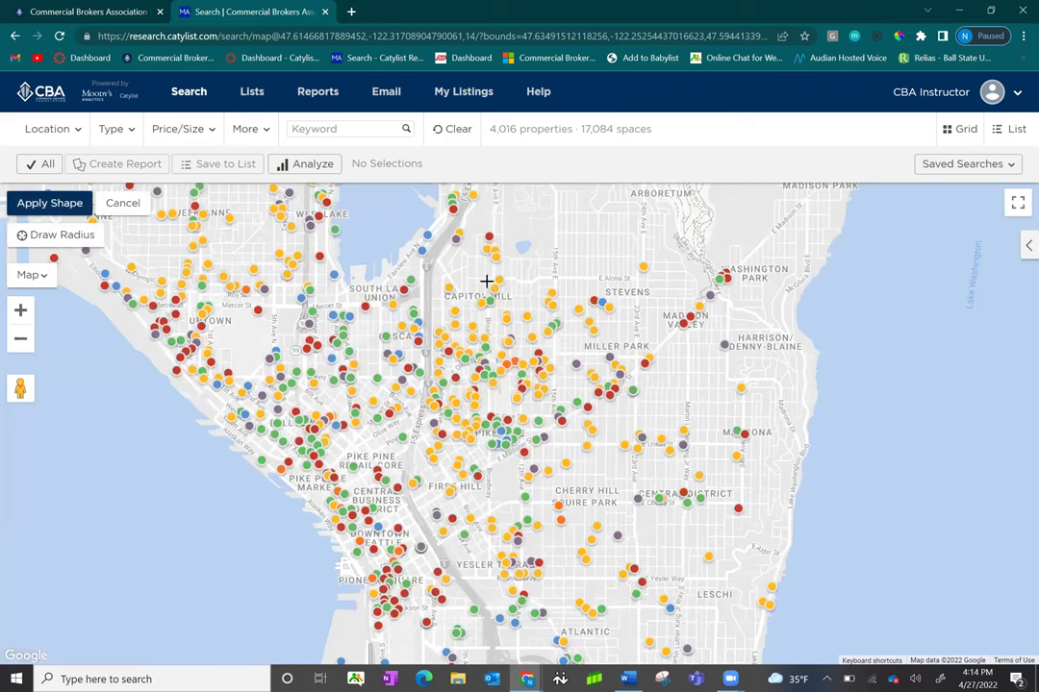
pyautogui.moveTo(478, 271)
pyautogui.mouseDown()
pyautogui.moveTo(365, 258)
pyautogui.moveTo(438, 398)
pyautogui.moveTo(515, 297)
pyautogui.moveTo(471, 273)
pyautogui.mouseUp()
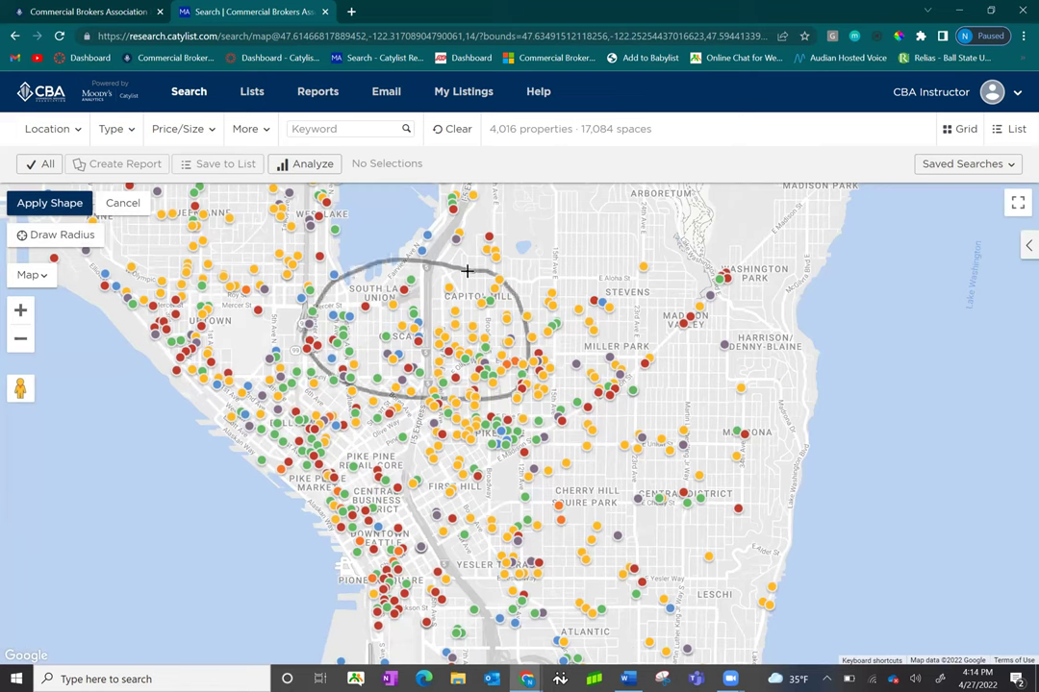
pyautogui.click(50, 204)
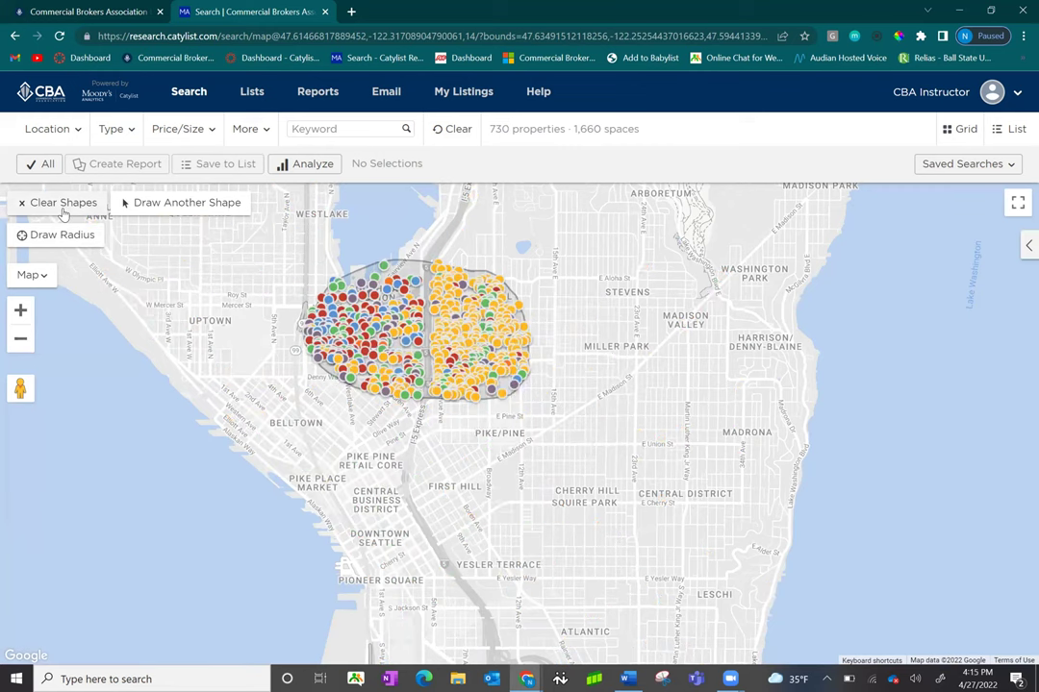
# Step: Add and apply a second, triangular search area over the Central District, and clear both drawn areas from the map
pyautogui.click(172, 204)
pyautogui.moveTo(581, 495)
pyautogui.mouseDown()
pyautogui.moveTo(749, 525)
pyautogui.moveTo(672, 431)
pyautogui.moveTo(635, 406)
pyautogui.mouseUp()
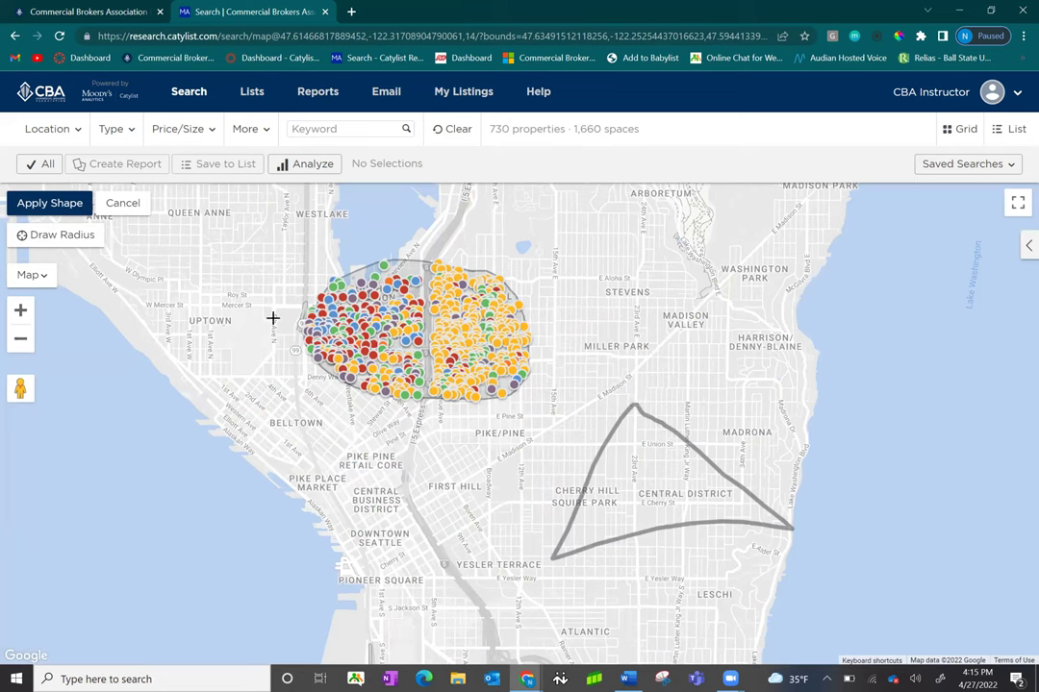
pyautogui.click(69, 205)
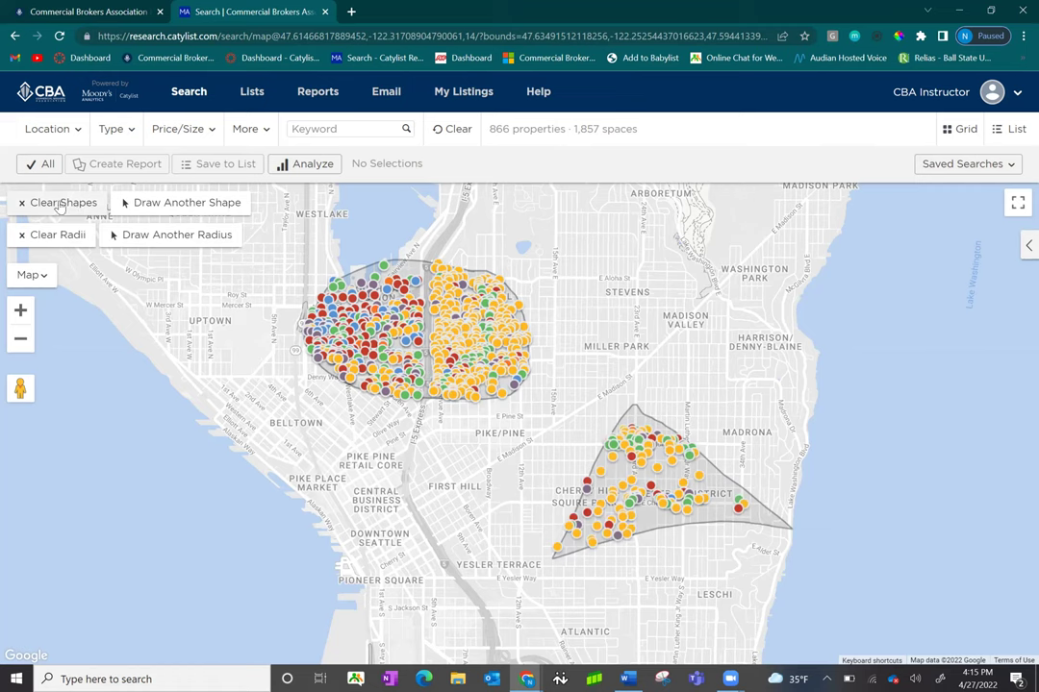
pyautogui.click(60, 204)
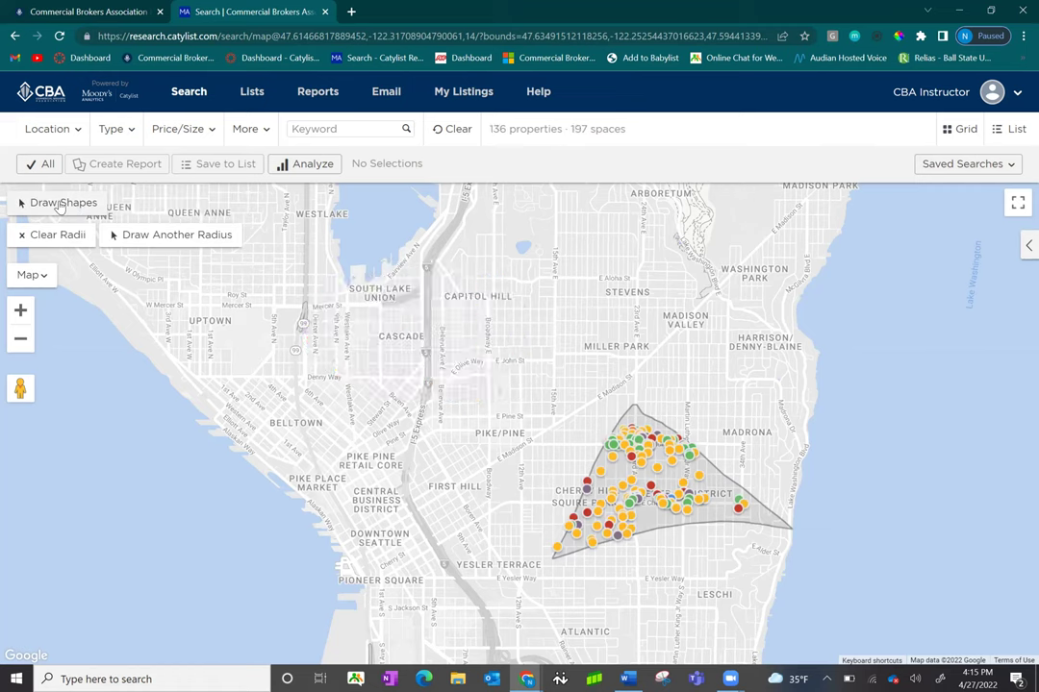
pyautogui.click(58, 235)
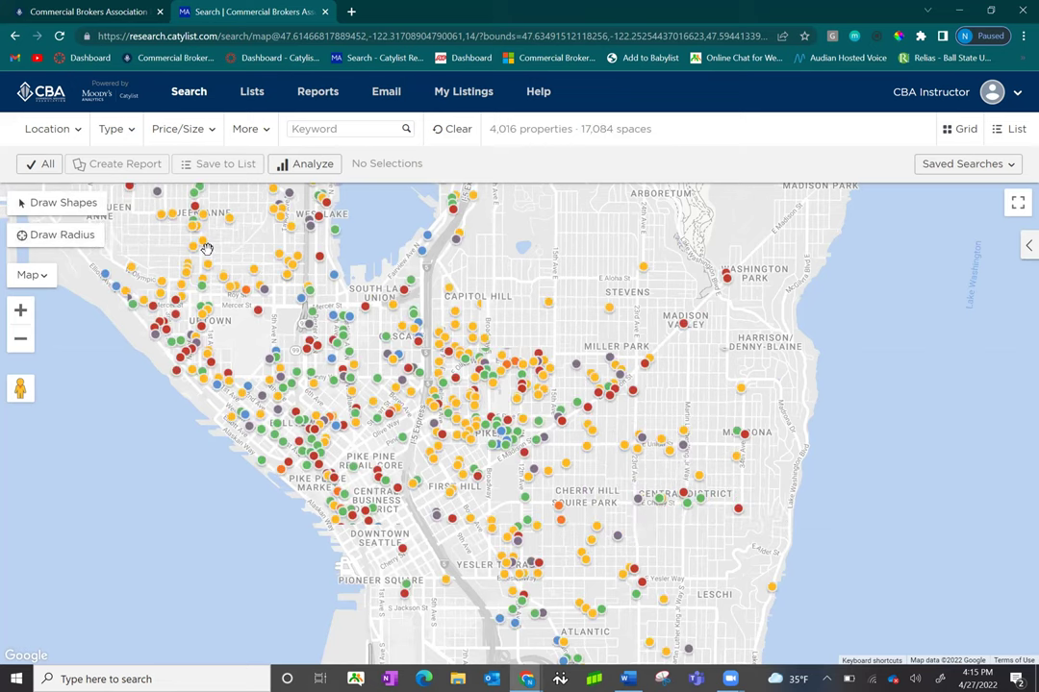
# Step: Apply a circular search area with a 0.50 mile radius centred on the Cascade neighbourhood
pyautogui.click(58, 240)
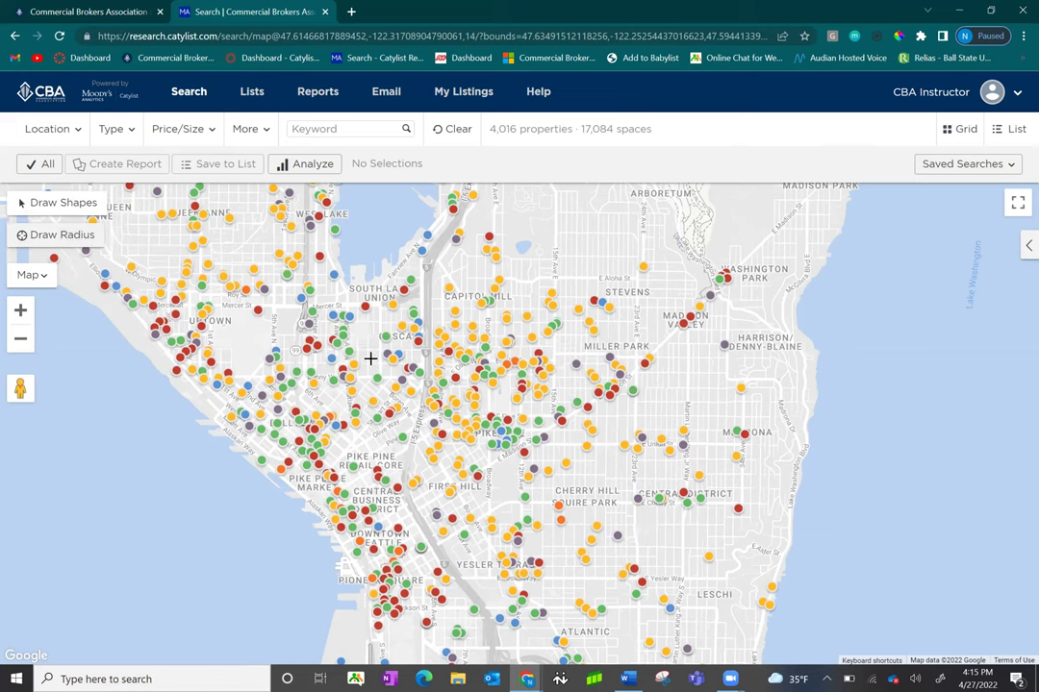
pyautogui.click(371, 358)
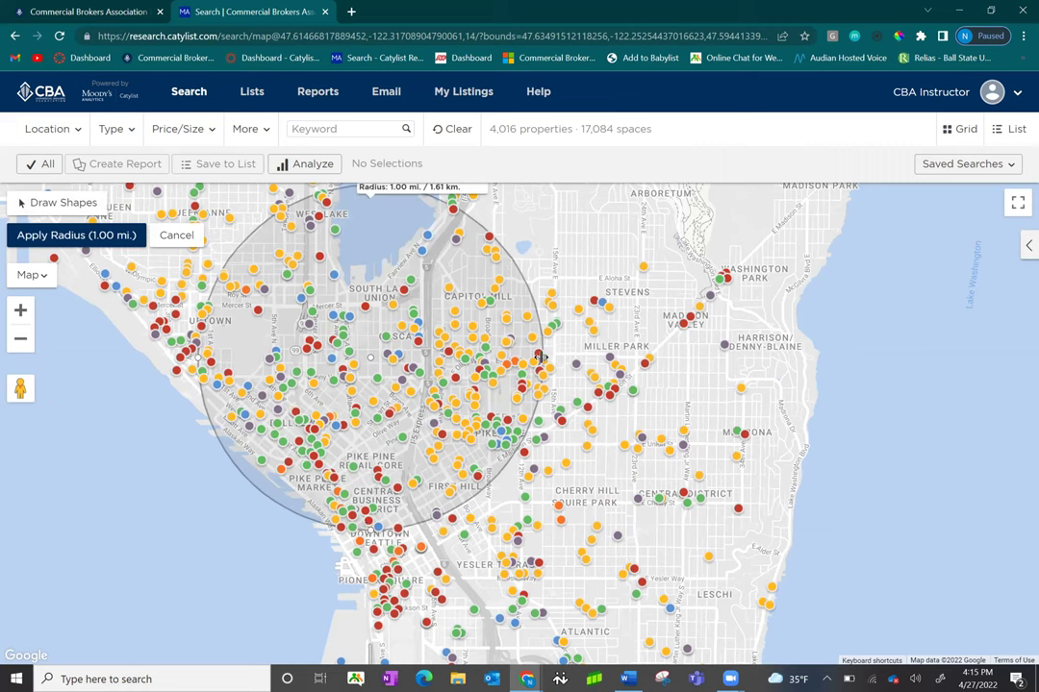
pyautogui.moveTo(539, 358); pyautogui.dragTo(349, 375)
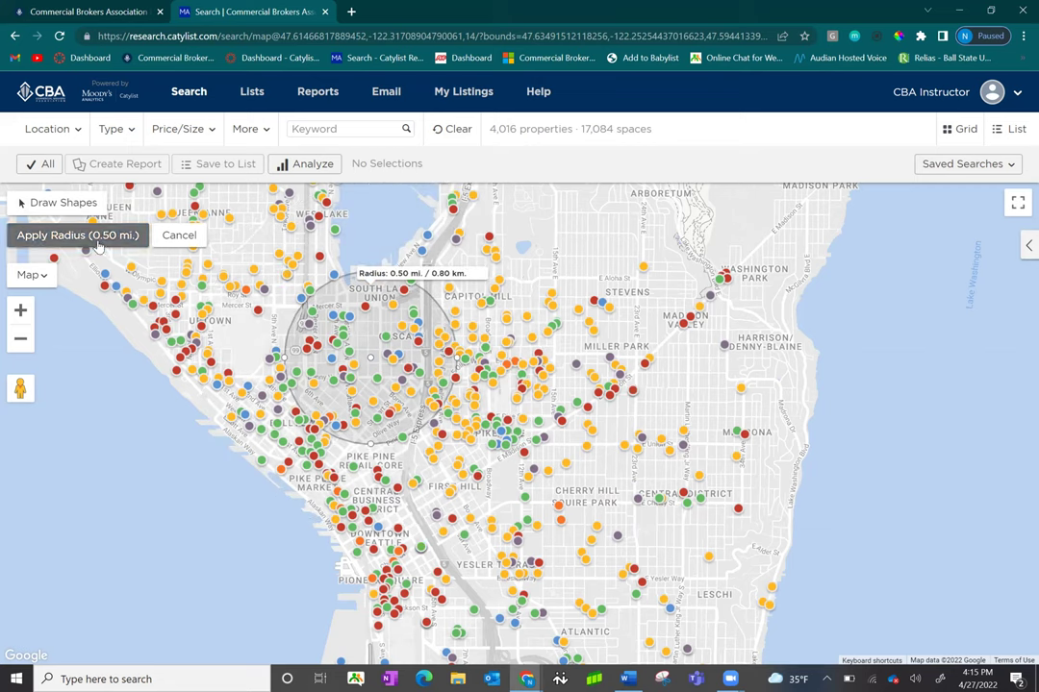
pyautogui.click(97, 246)
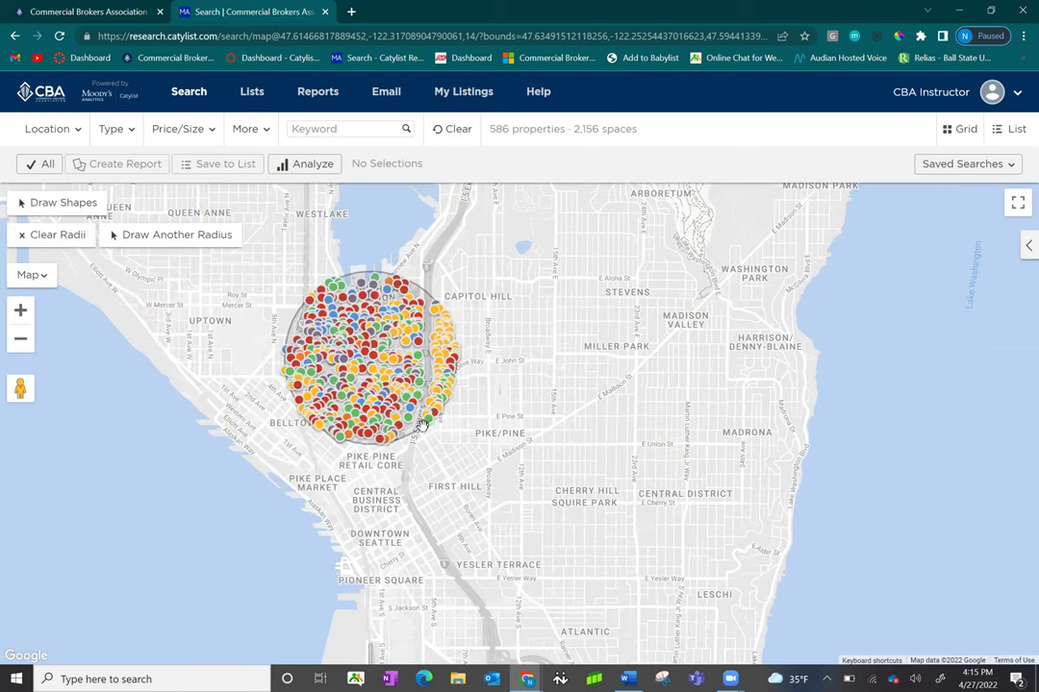
# Step: Add and apply a second search circle with a 1.00 mile radius centred near Central District, and clear all radii
pyautogui.click(170, 244)
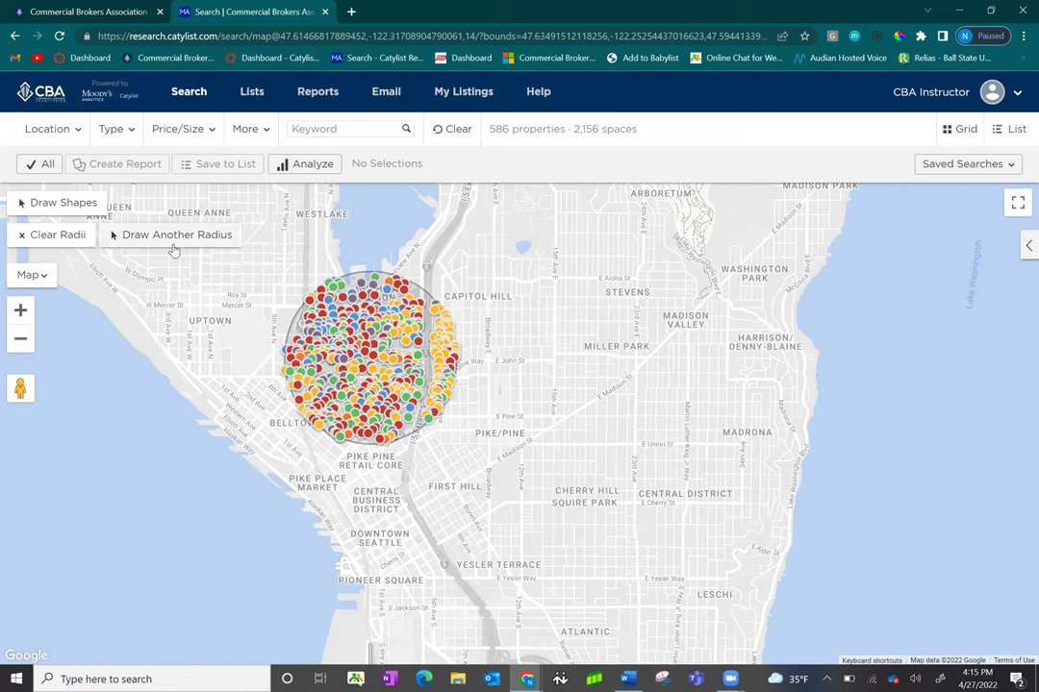
pyautogui.click(640, 471)
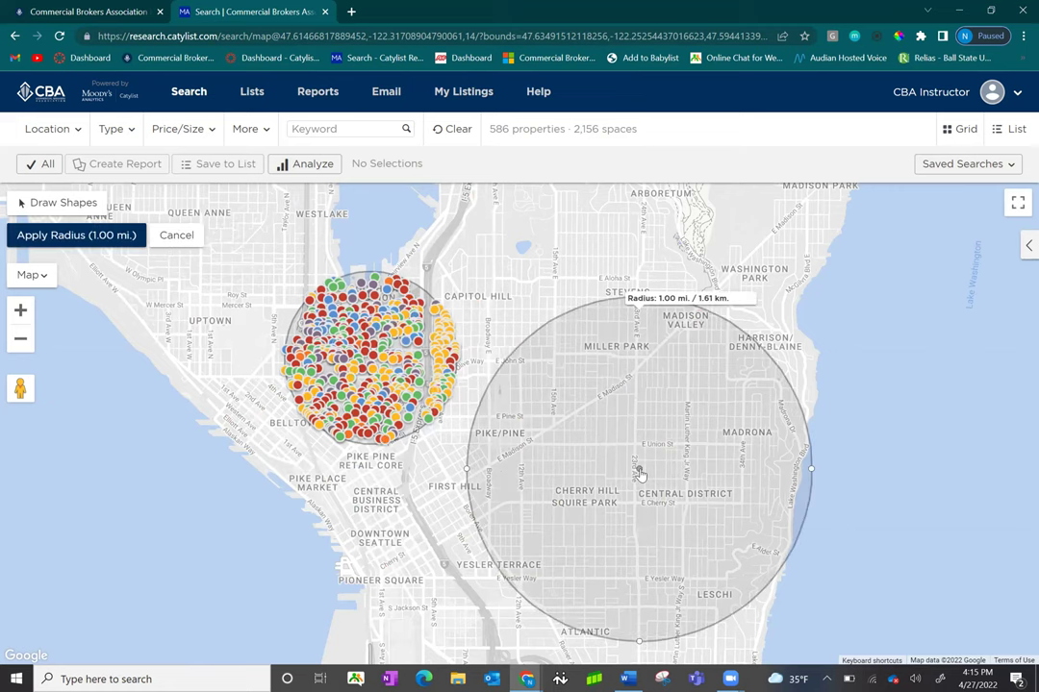
pyautogui.click(109, 241)
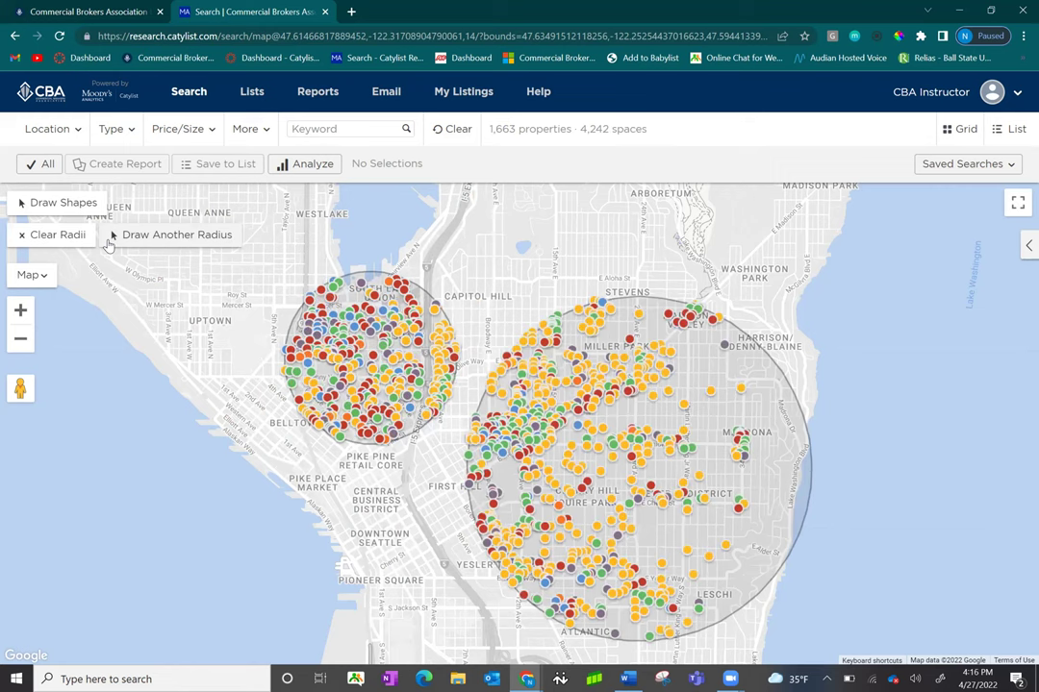
pyautogui.click(40, 235)
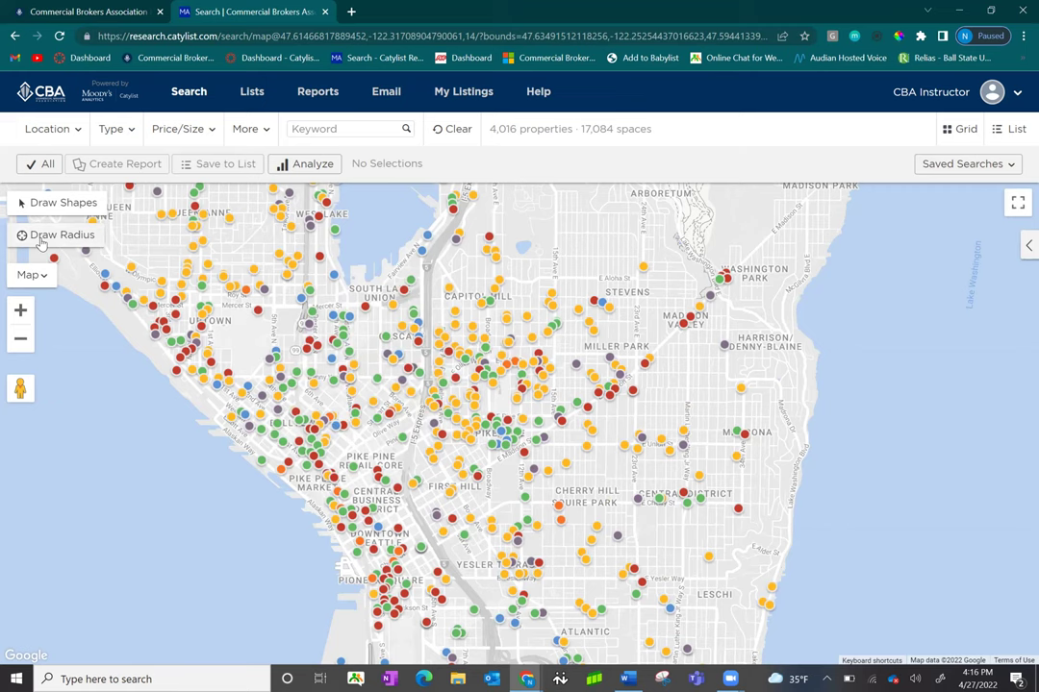
# Step: Filter the search by location to King County, WA and Pierce County, WA
pyautogui.click(74, 135)
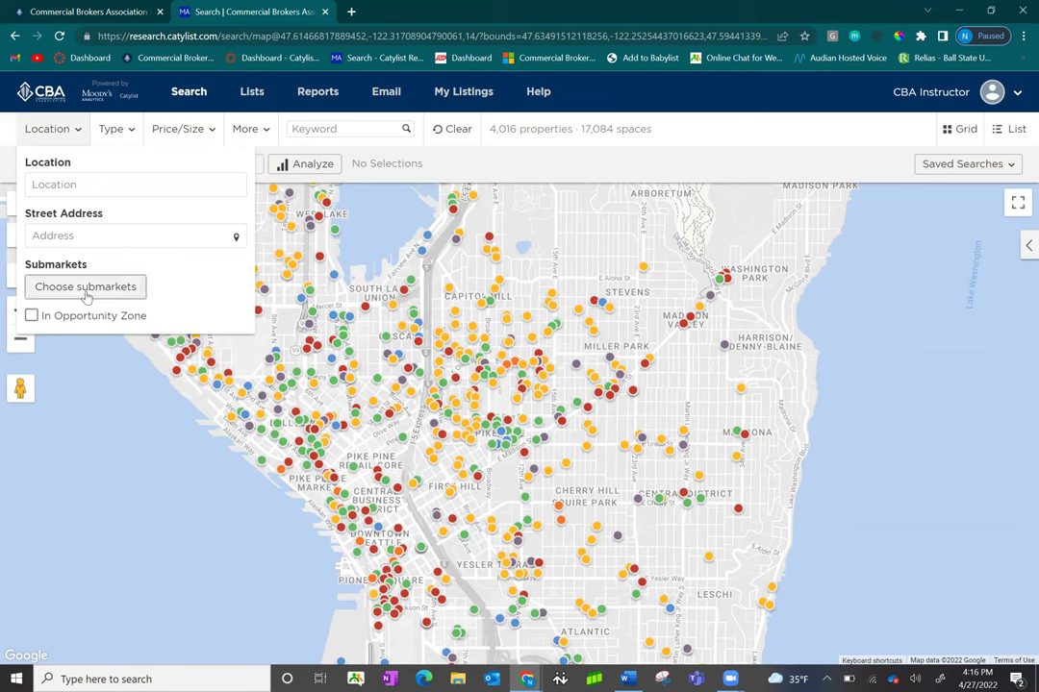
pyautogui.click(83, 185)
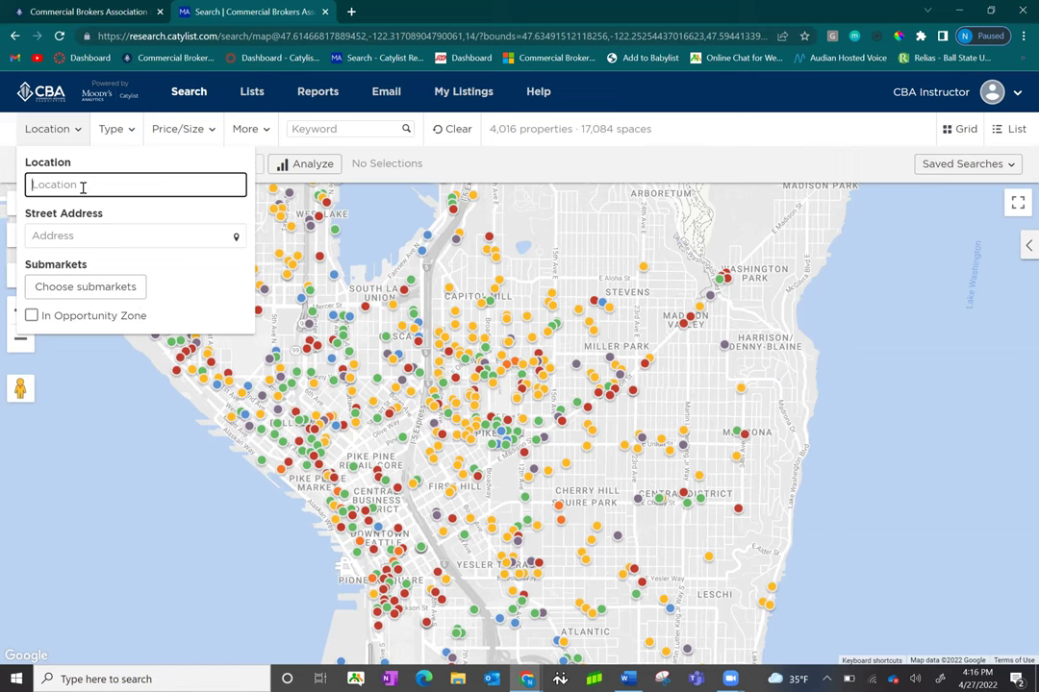
pyautogui.write('king')
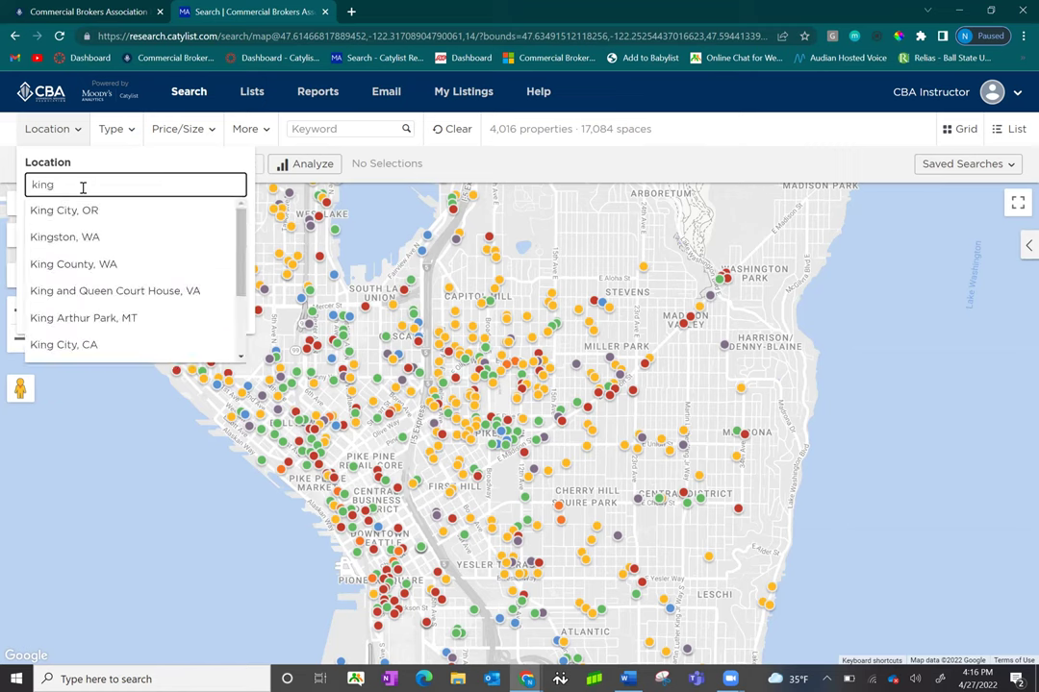
pyautogui.click(86, 265)
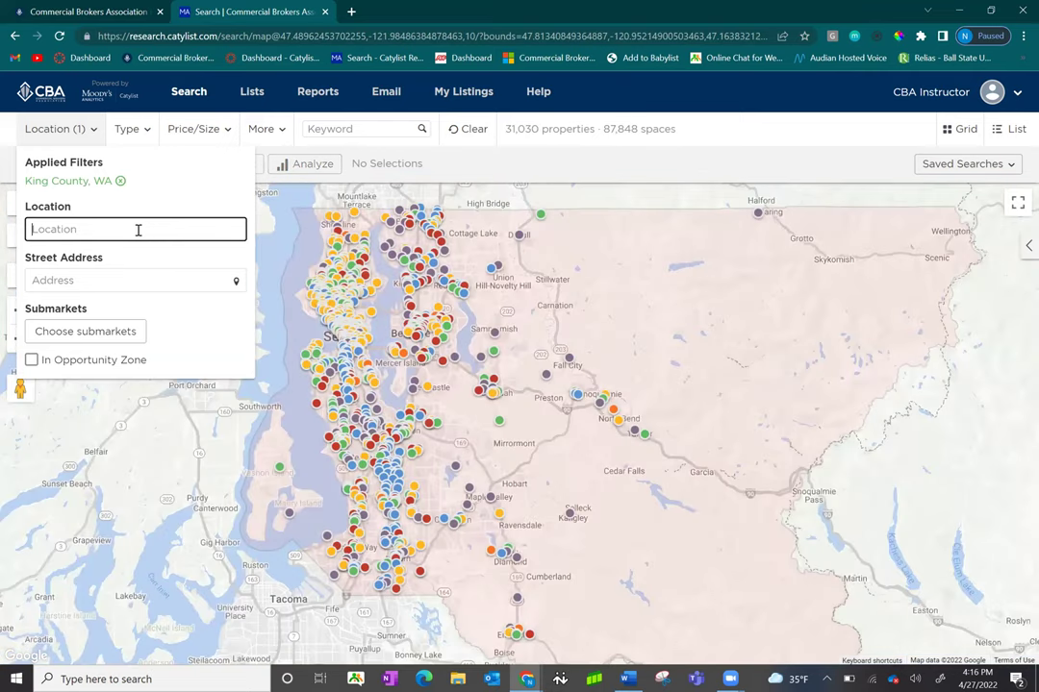
pyautogui.write('pierce')
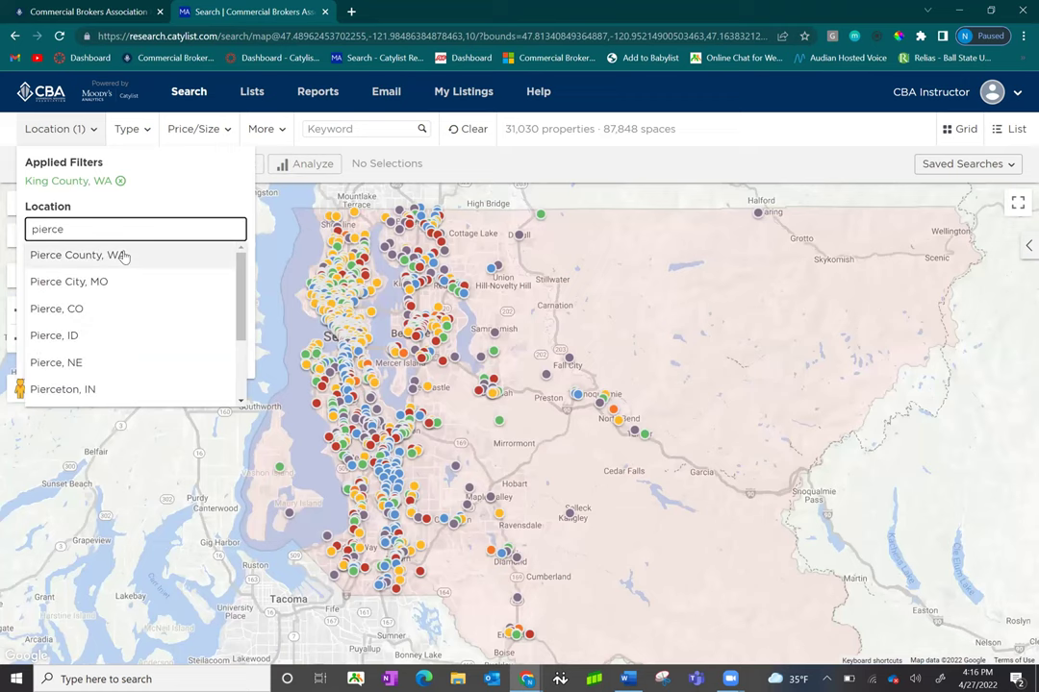
pyautogui.click(124, 254)
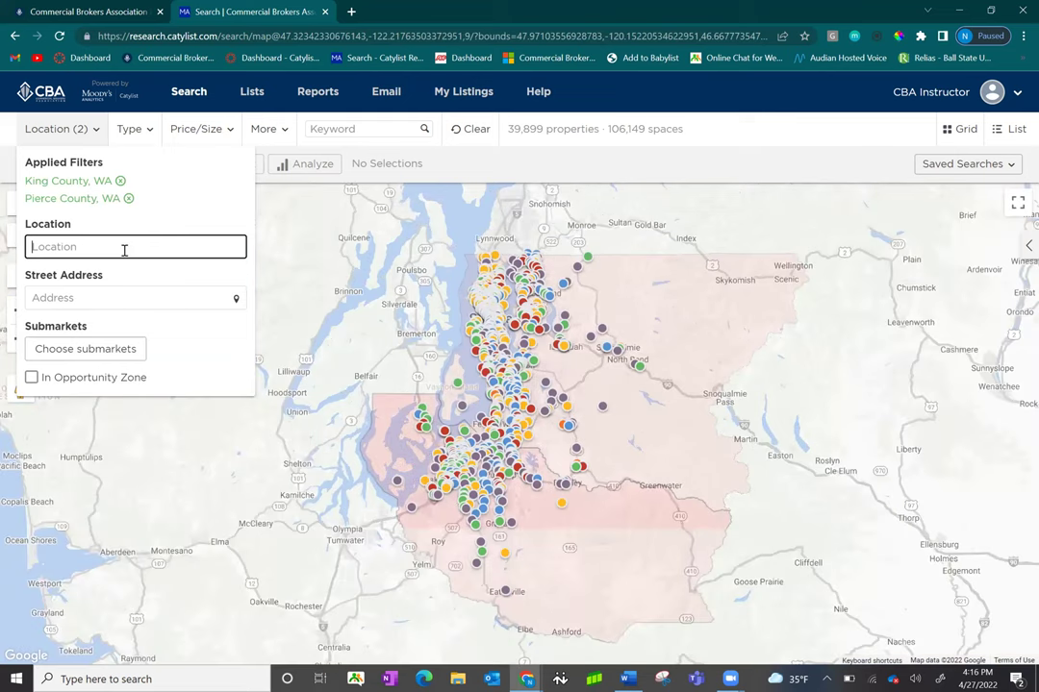
pyautogui.click(456, 174)
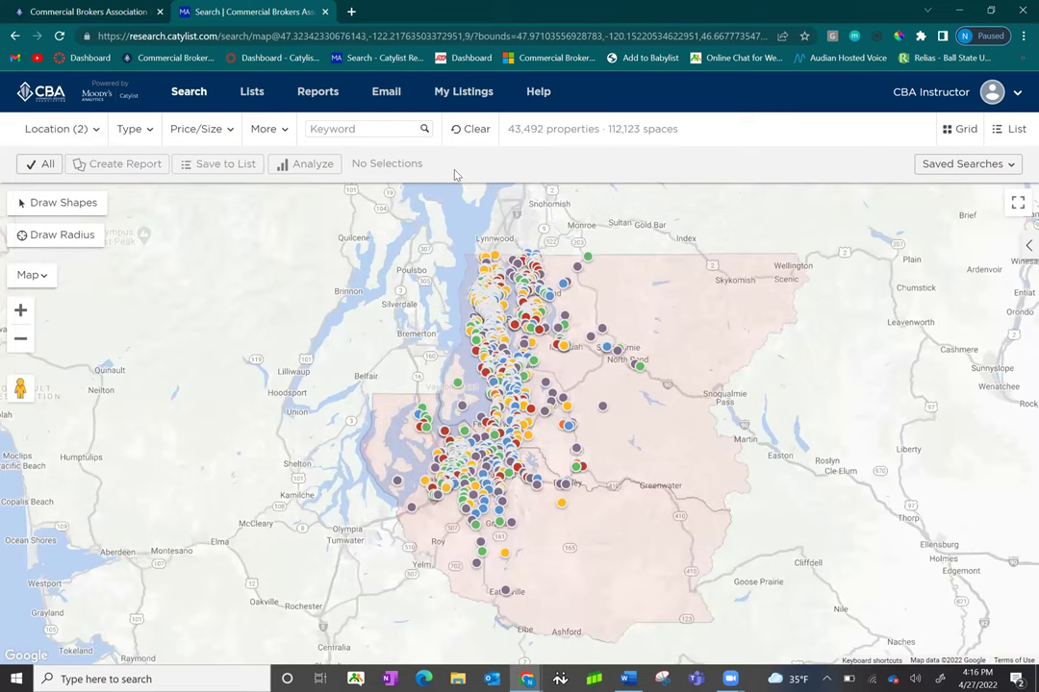
# Step: Limit the listing type to For Sale and For Lease
pyautogui.click(149, 135)
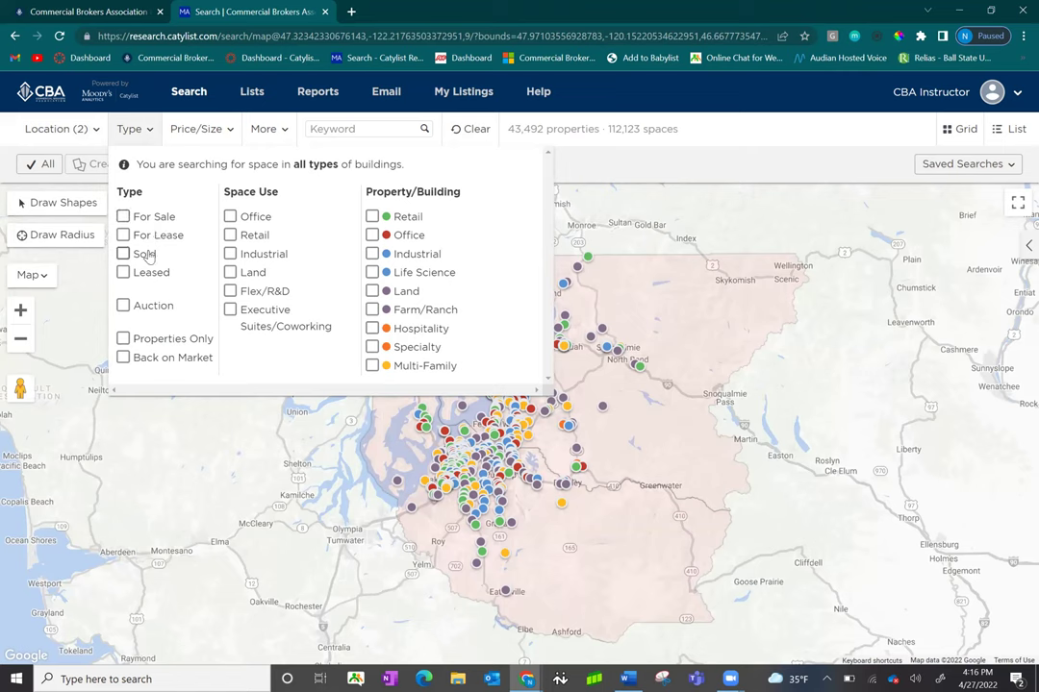
pyautogui.click(123, 216)
pyautogui.click(124, 234)
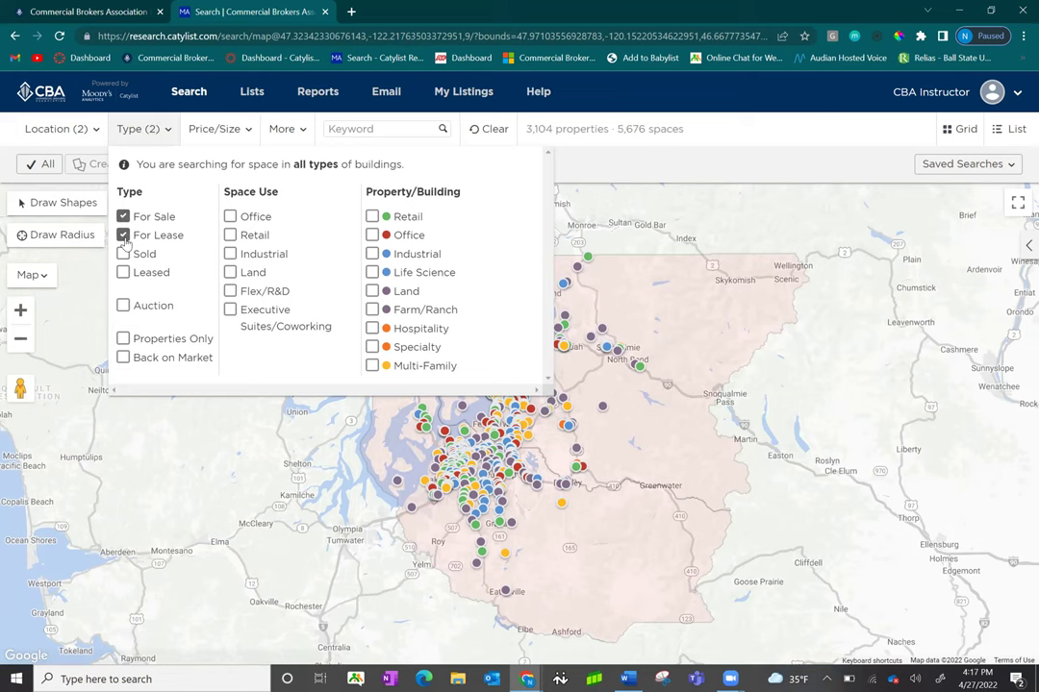
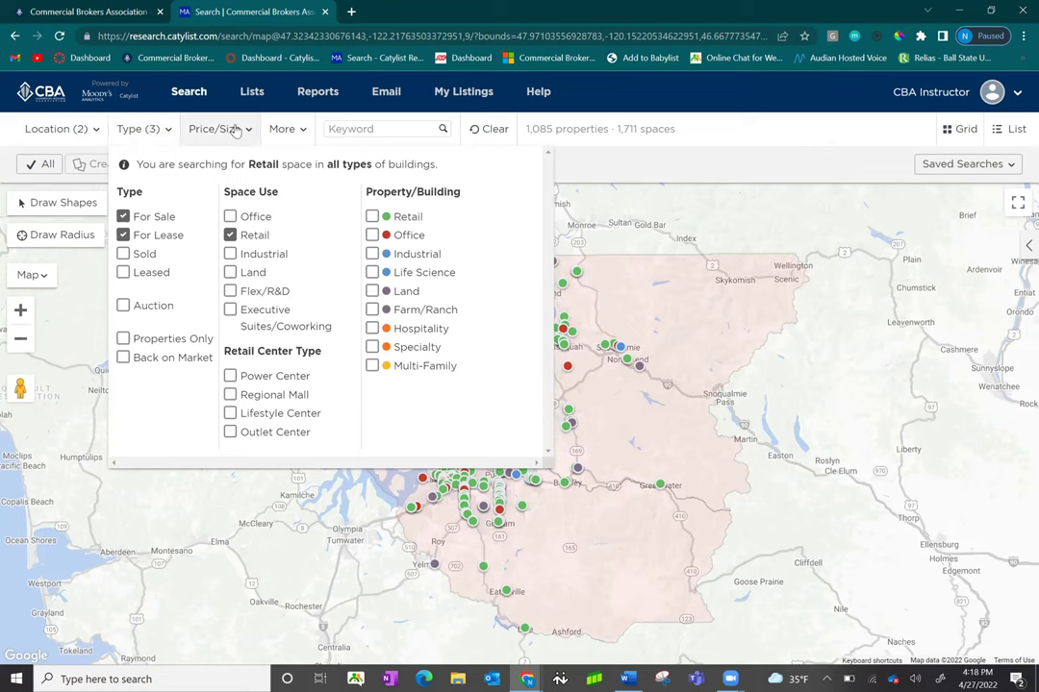
# Step: Enable the Lease Rate, Sale Price, Available (SF), Building (SF) and Land (Acres) filters to expose their range options
pyautogui.click(220, 129)
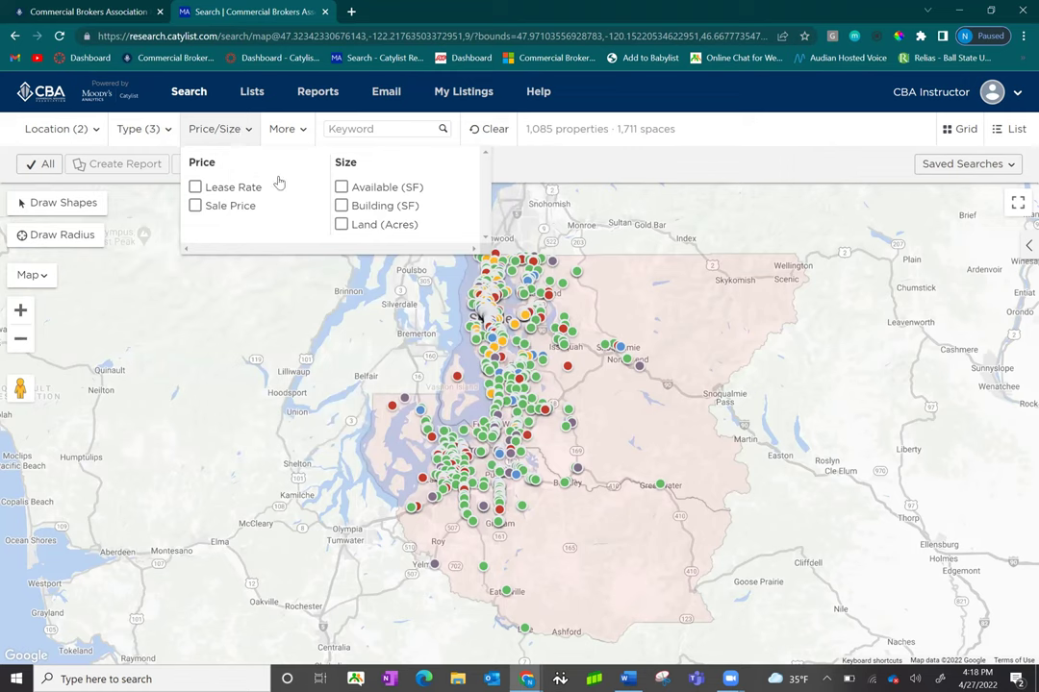
pyautogui.click(196, 189)
pyautogui.click(198, 309)
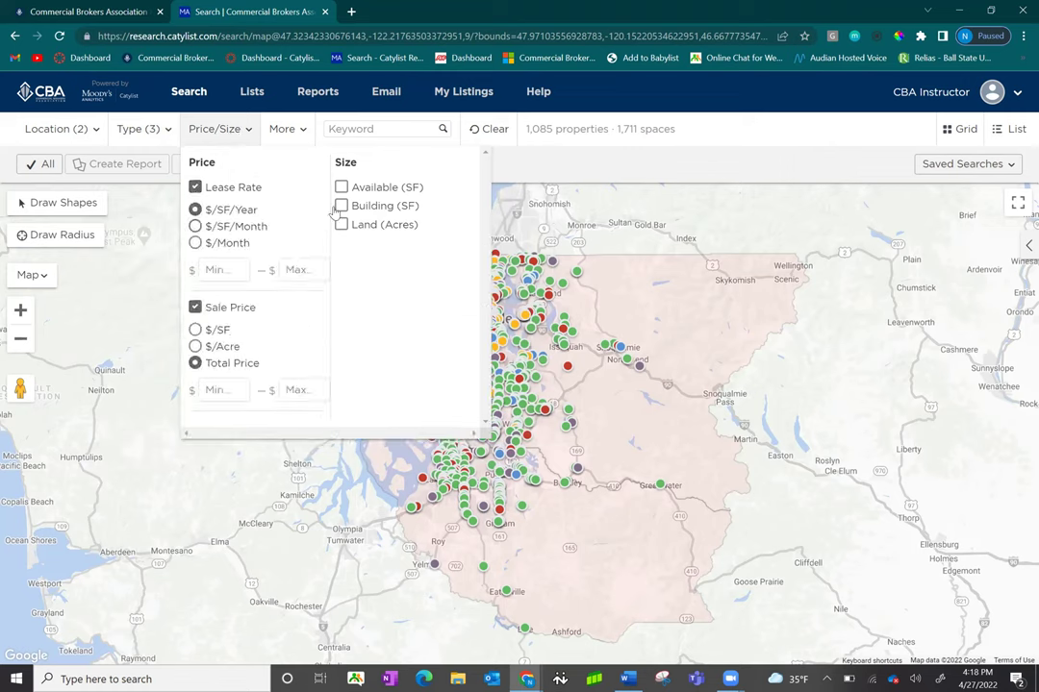
pyautogui.click(343, 189)
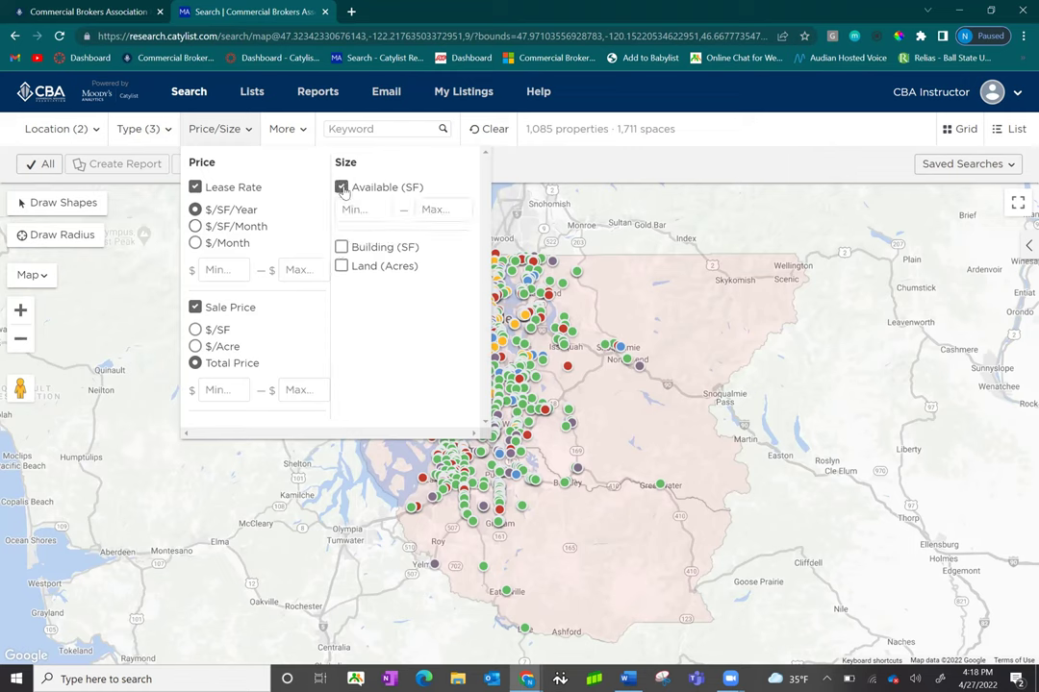
pyautogui.click(341, 247)
pyautogui.click(342, 307)
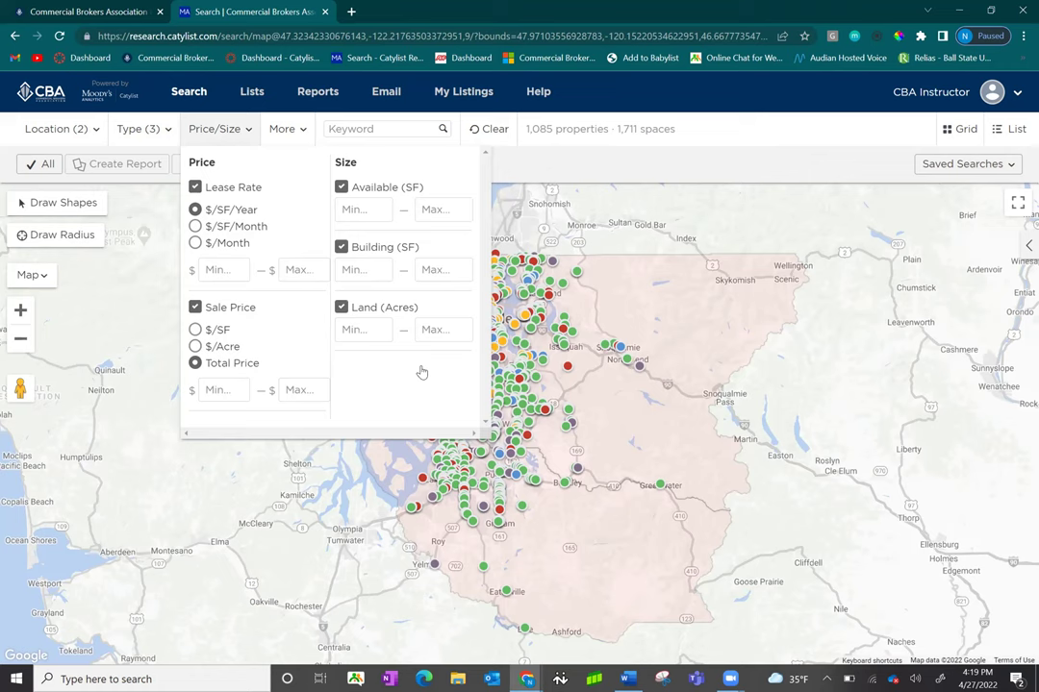
# Step: Review the additional search criteria, exposing the Cap Rate range and Date Pending options, and activate the keyword search field
pyautogui.click(288, 130)
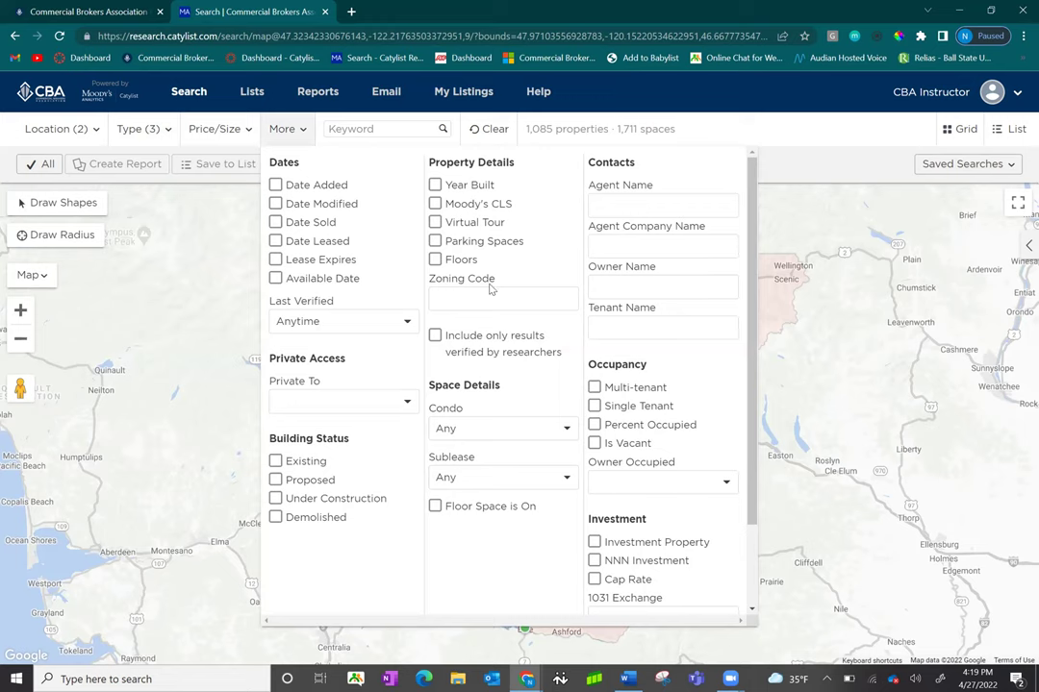
pyautogui.scroll(-2, 597, 514)
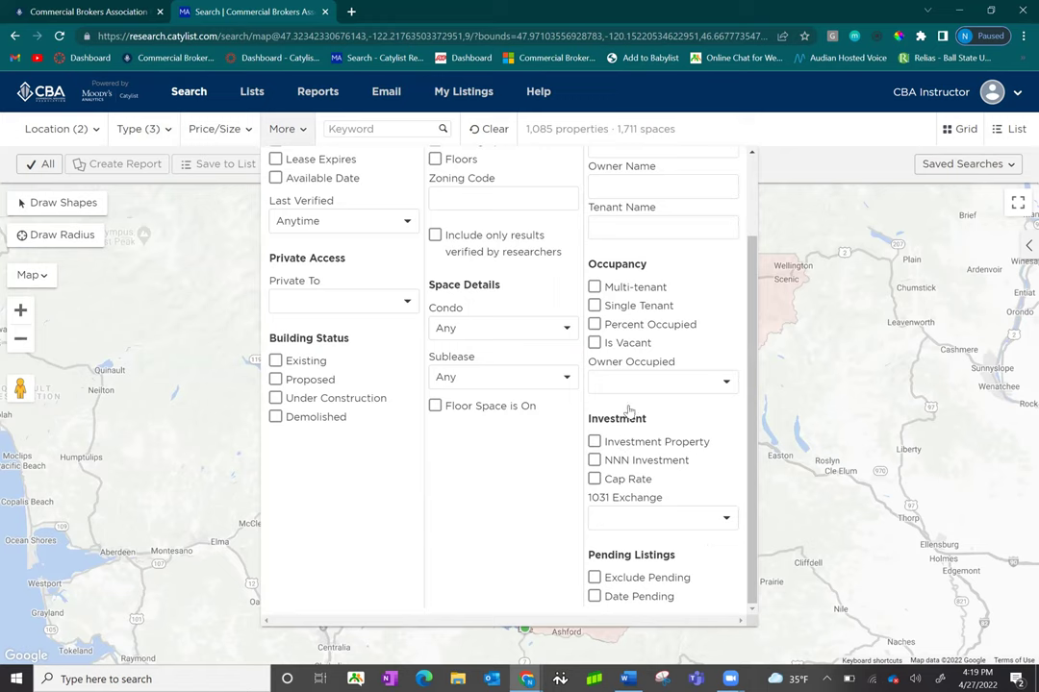
pyautogui.click(594, 479)
pyautogui.scroll(-1, 536, 536)
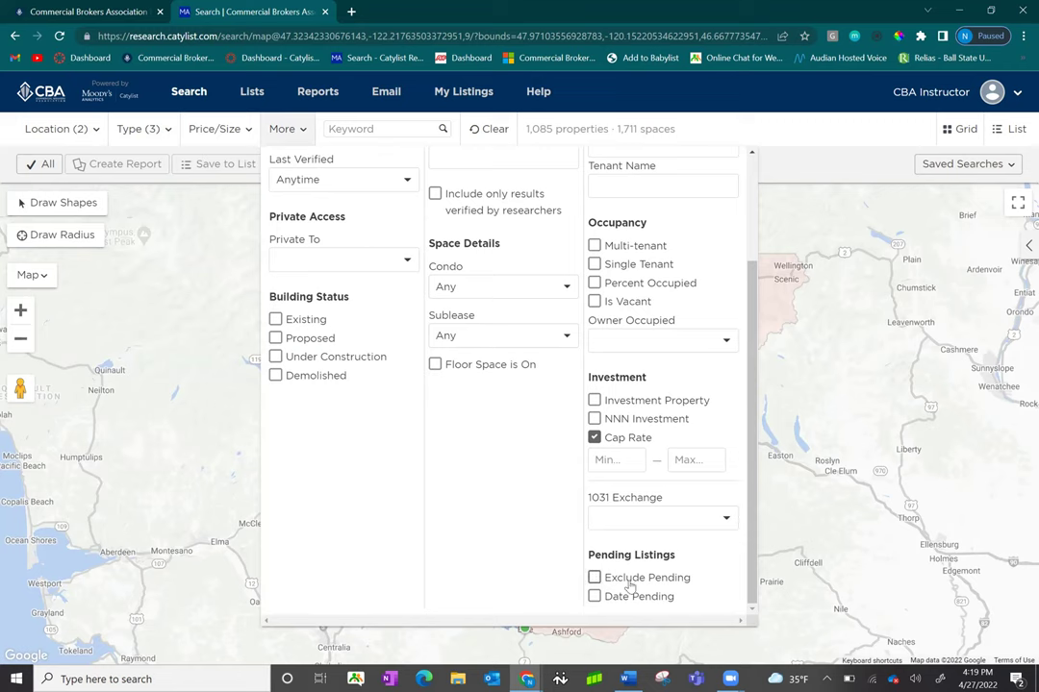
pyautogui.click(595, 596)
pyautogui.scroll(-1, 546, 554)
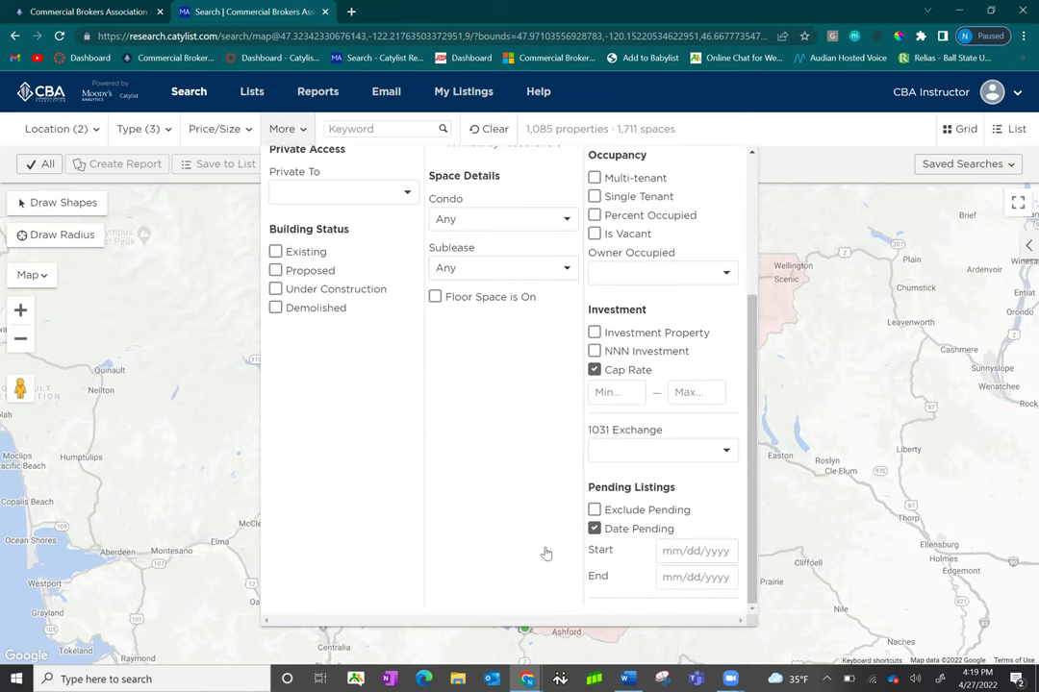
pyautogui.scroll(3, 545, 552)
pyautogui.click(859, 173)
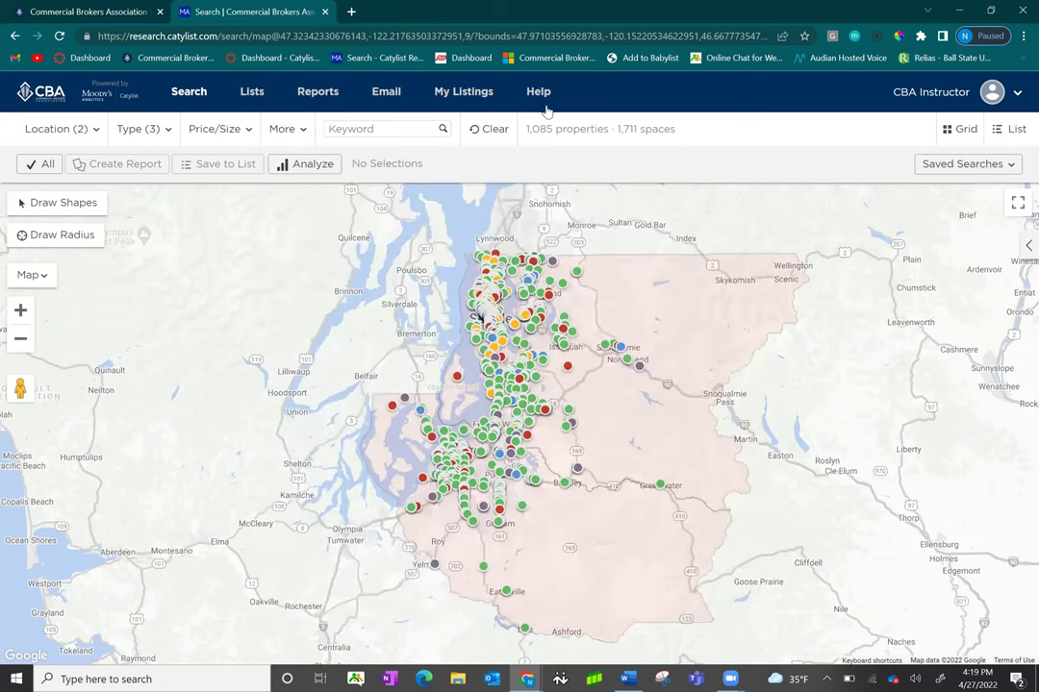
pyautogui.click(382, 128)
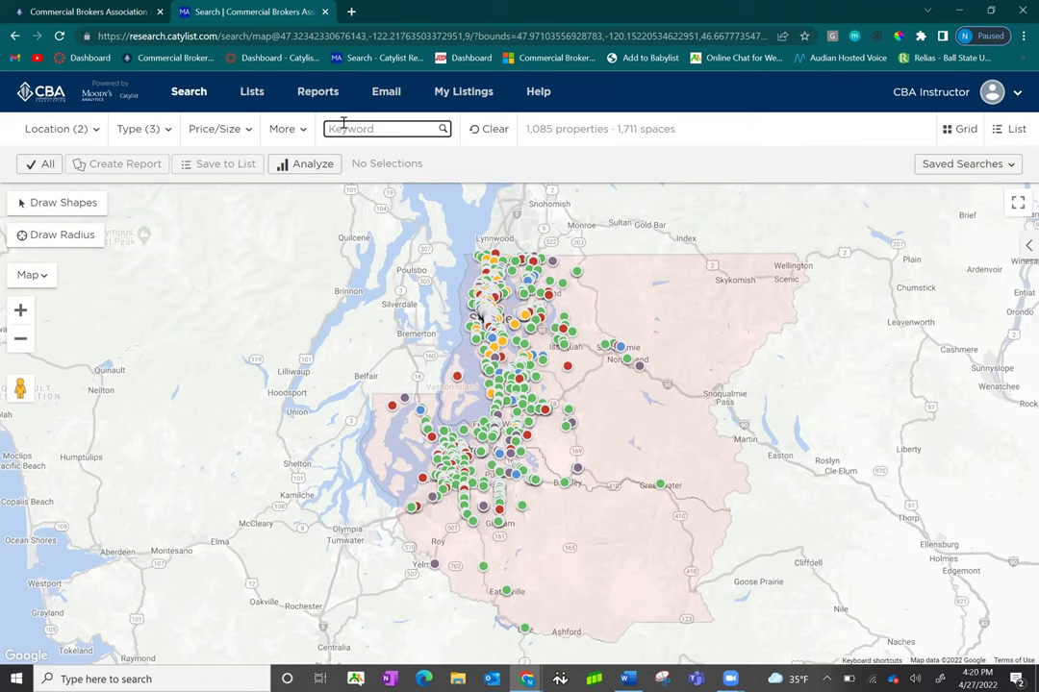
# Step: Replace the For Sale and For Lease types with Sold, and restrict the results to confirmed prices only
pyautogui.click(166, 133)
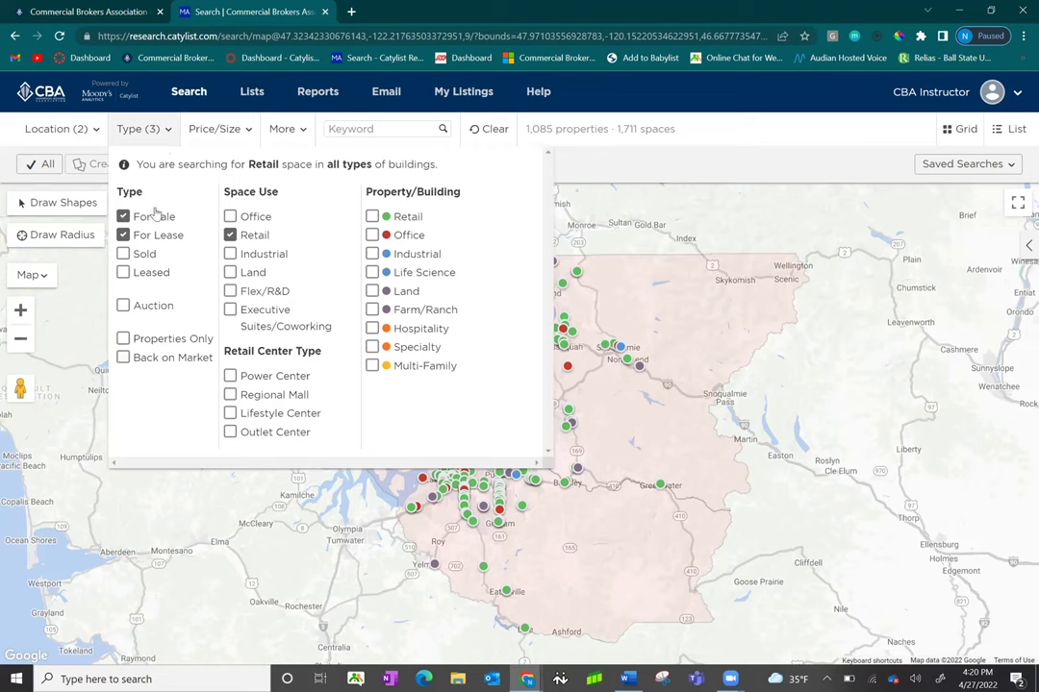
pyautogui.click(123, 217)
pyautogui.click(123, 236)
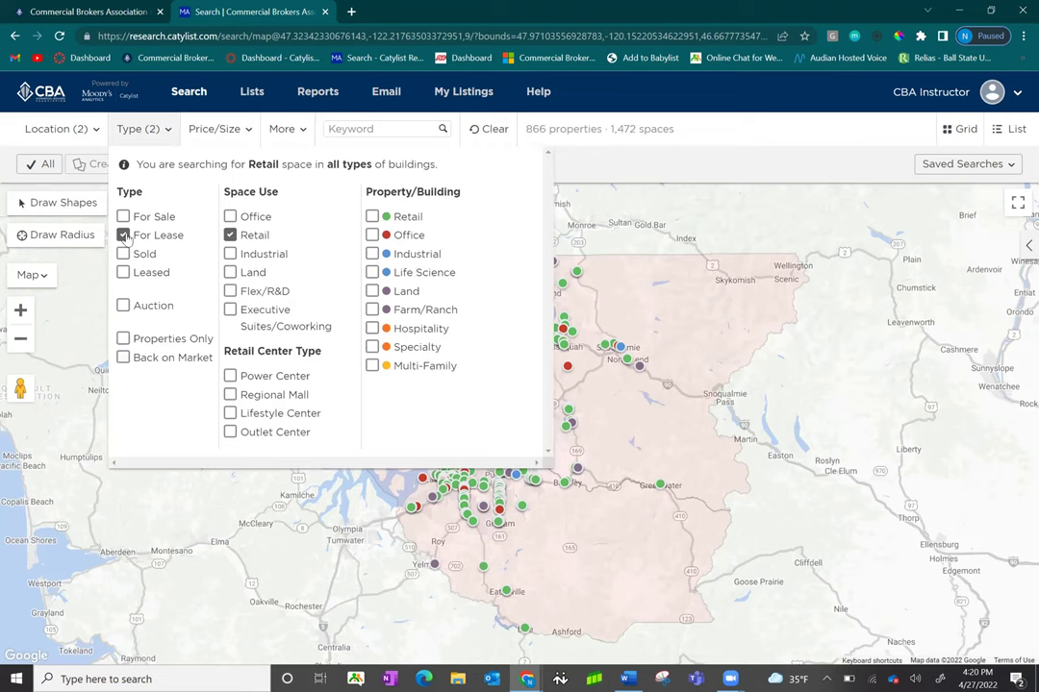
pyautogui.click(123, 254)
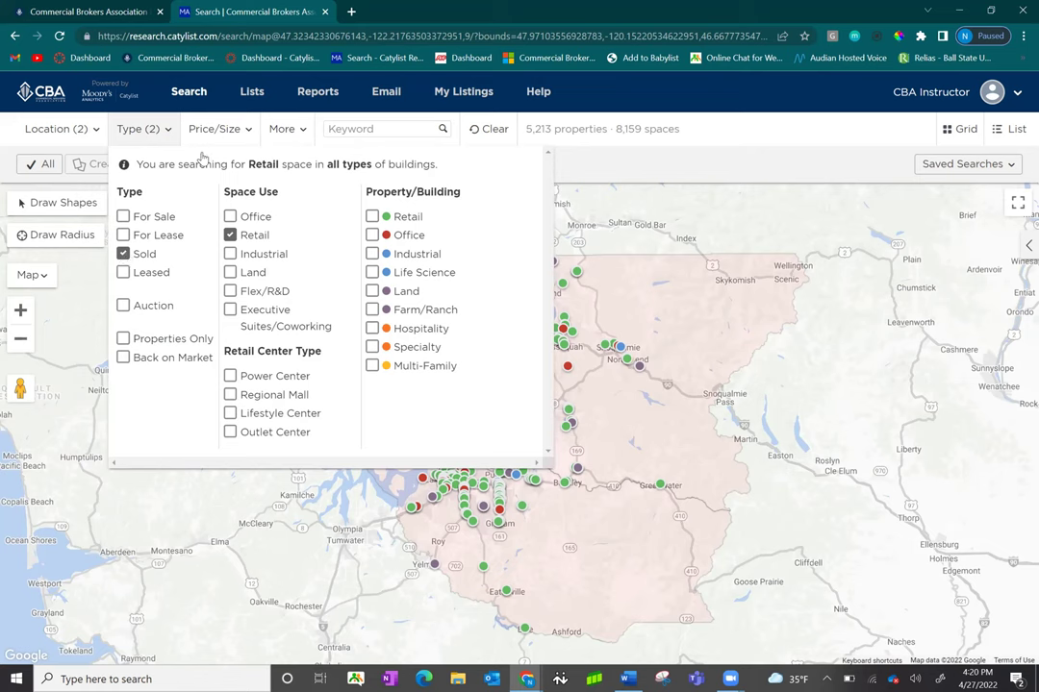
pyautogui.click(226, 132)
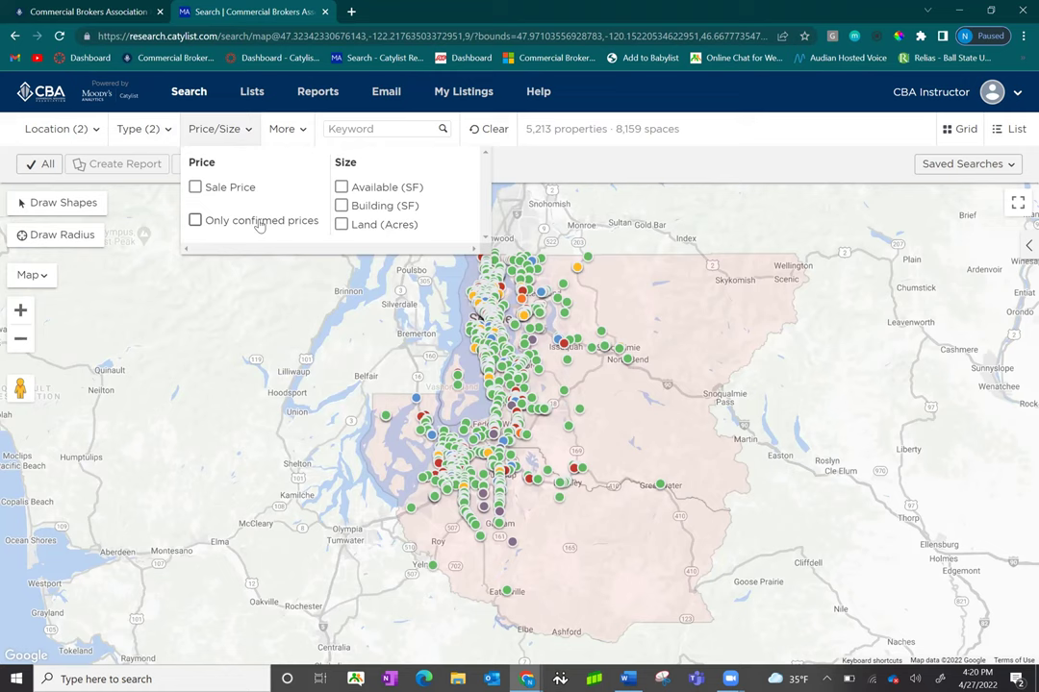
pyautogui.click(197, 222)
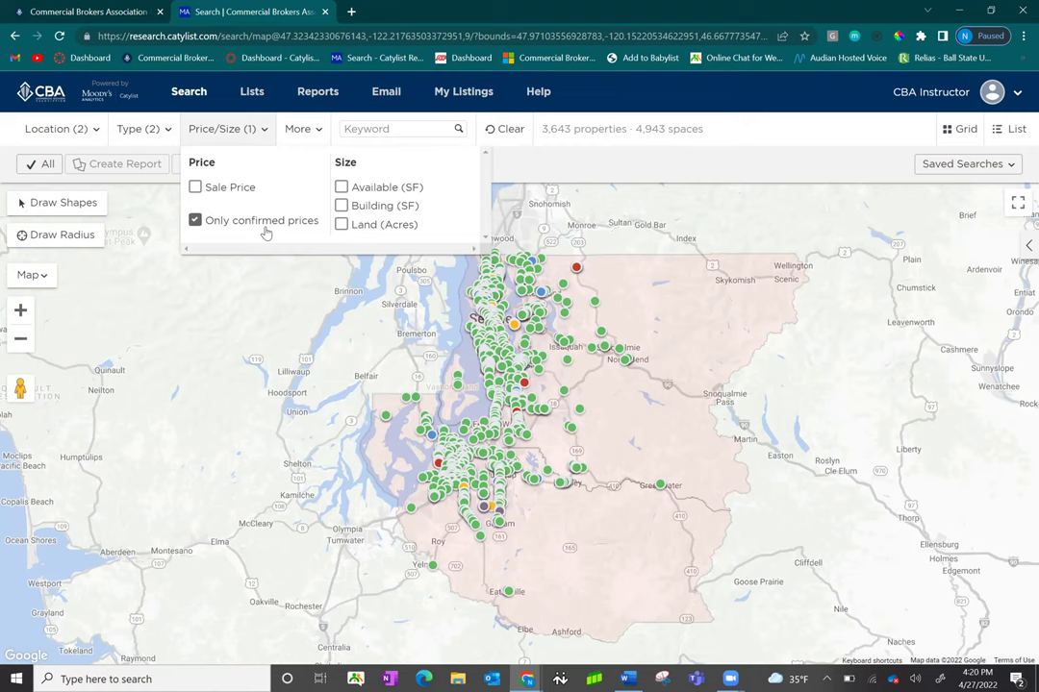
# Step: Remove the confirmed-prices restriction and switch the listing type from Sold back to For Lease and For Sale
pyautogui.click(195, 220)
pyautogui.click(166, 129)
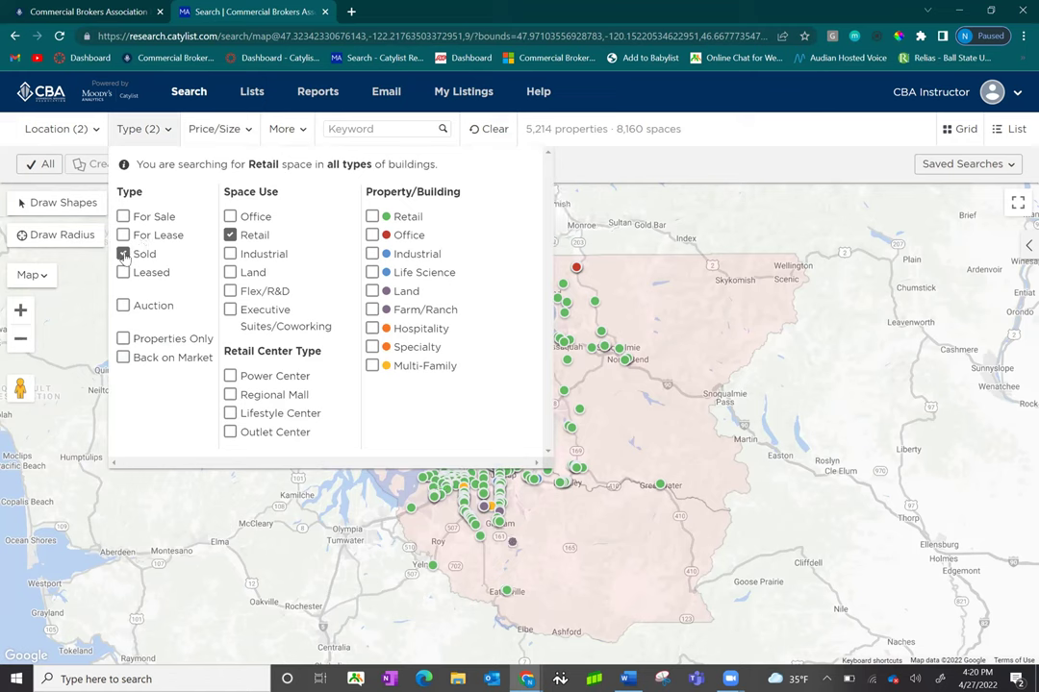
pyautogui.click(124, 254)
pyautogui.click(124, 235)
pyautogui.click(125, 216)
pyautogui.click(616, 166)
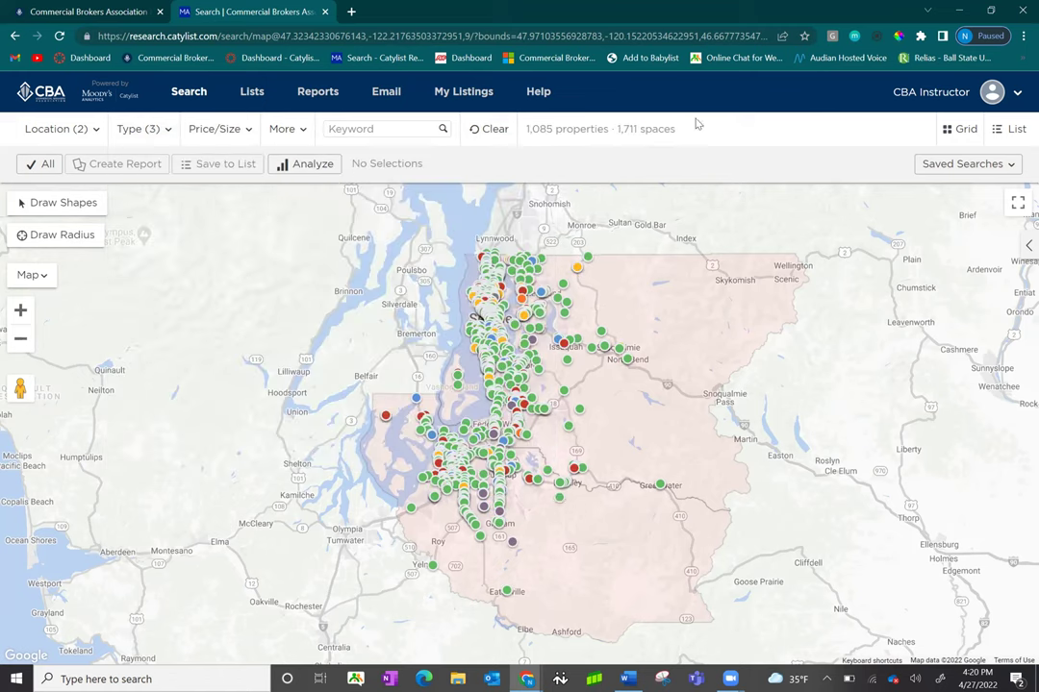
# Step: Show the property results beside the map and review the details of the Gold Brothers listing
pyautogui.click(1027, 246)
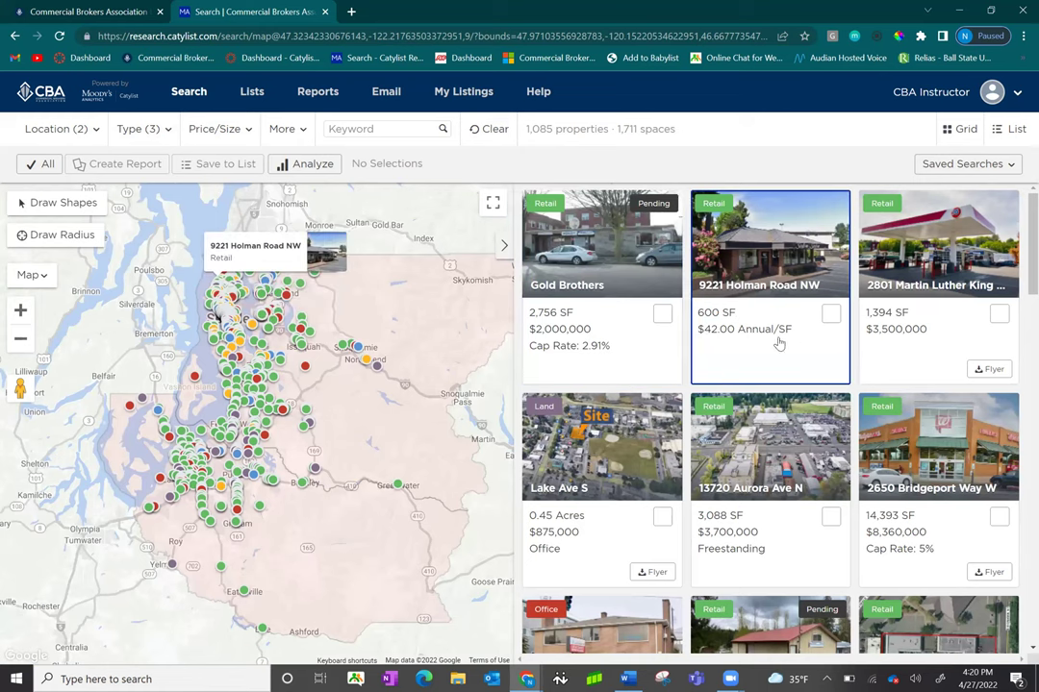
pyautogui.click(608, 355)
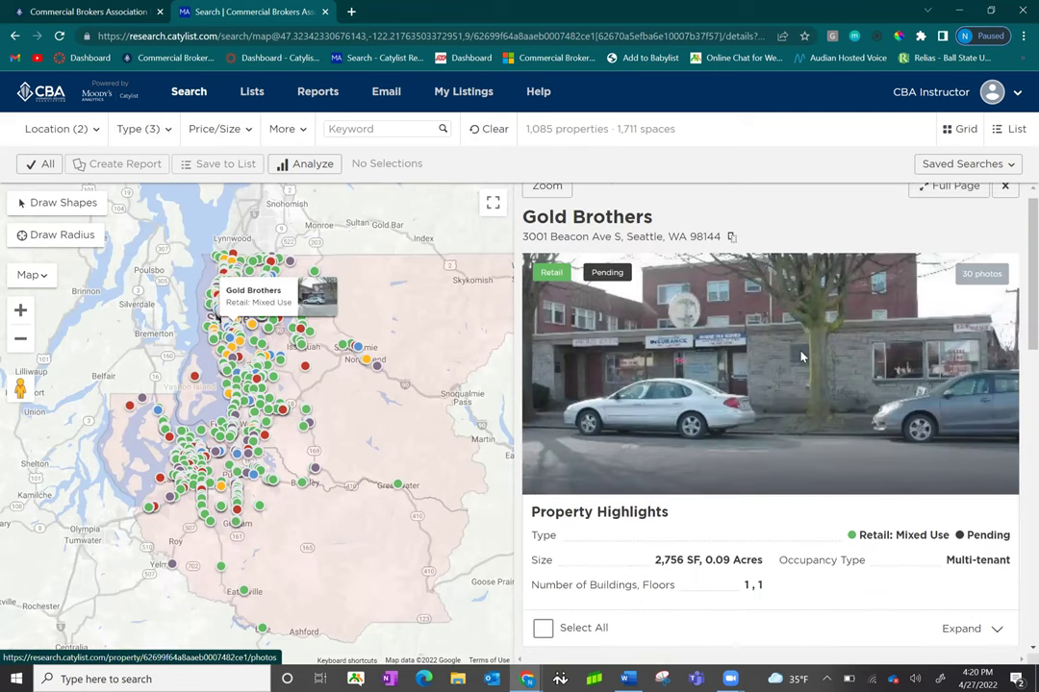
pyautogui.scroll(-5, 801, 356)
pyautogui.scroll(-4, 801, 356)
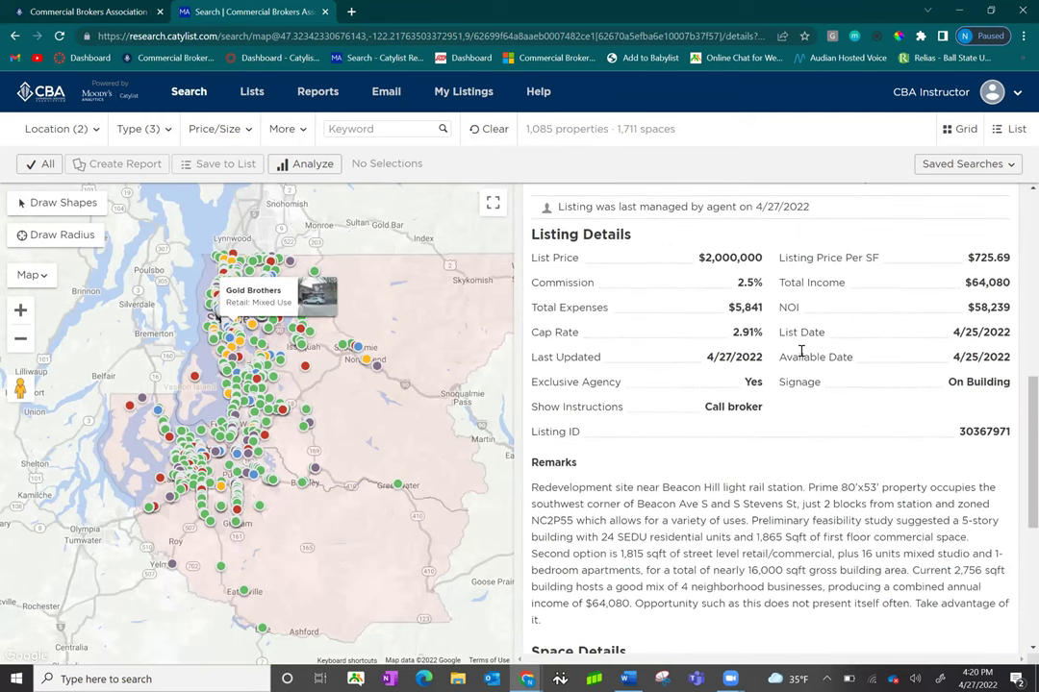
pyautogui.scroll(-3, 801, 351)
pyautogui.scroll(10, 883, 232)
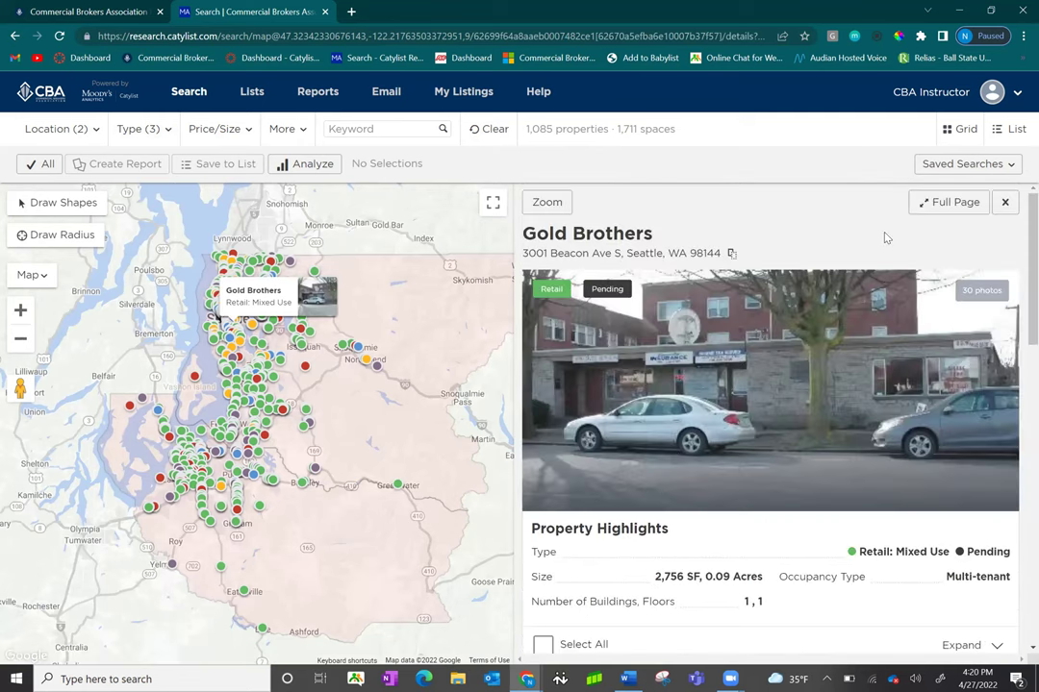
# Step: View the Gold Brothers property as a full page, look through its details, and return to the map search
pyautogui.click(937, 204)
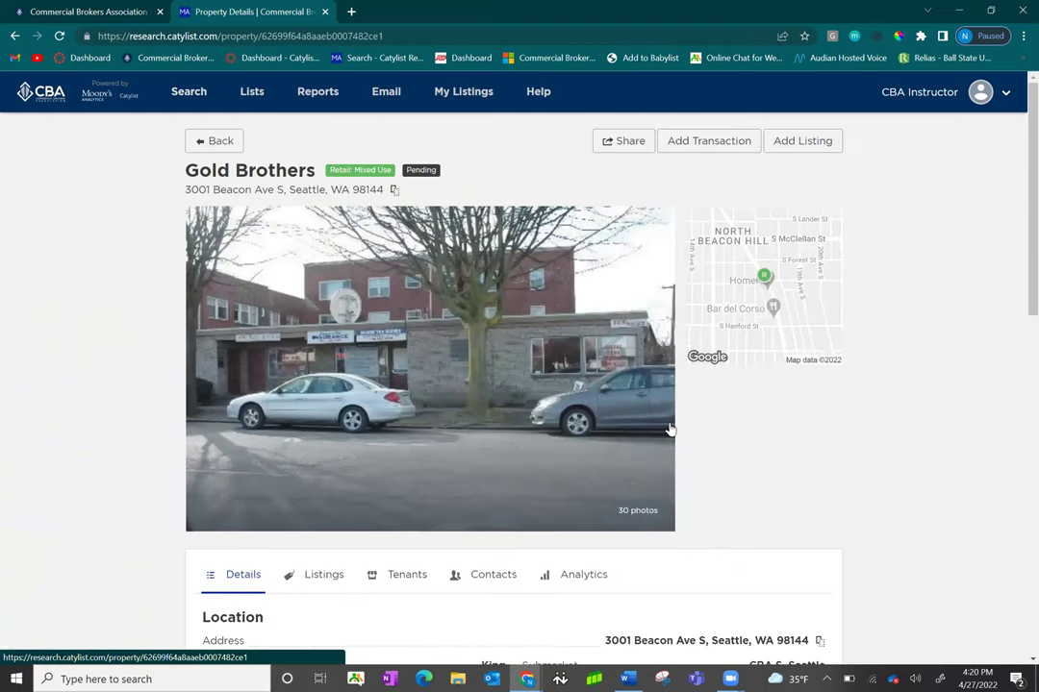
pyautogui.scroll(-1, 391, 398)
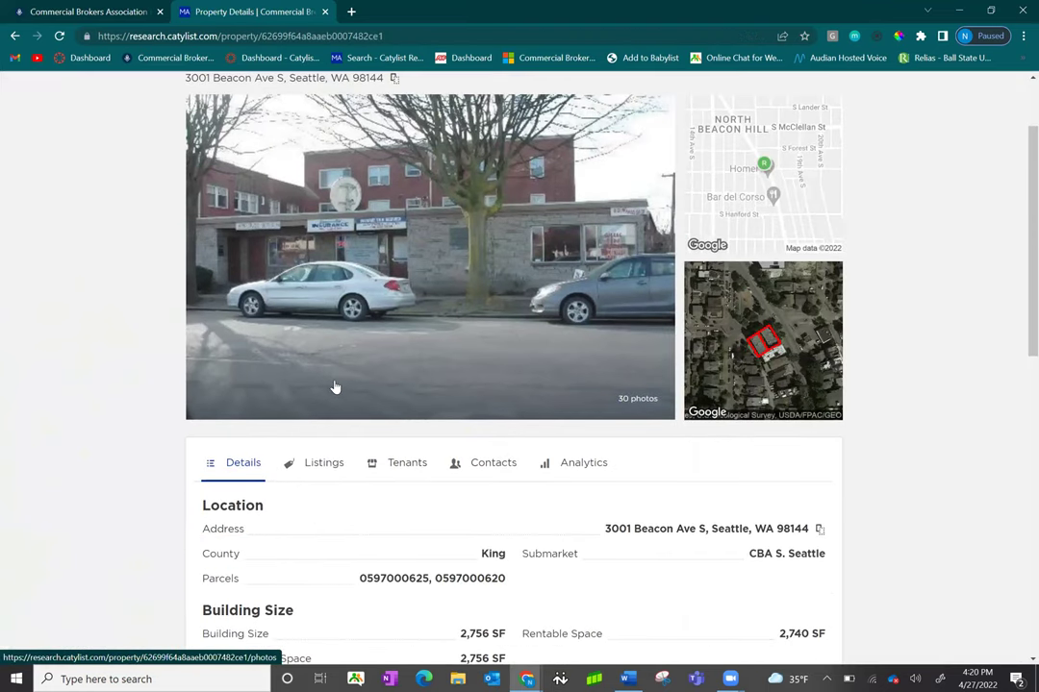
pyautogui.scroll(-1, 335, 387)
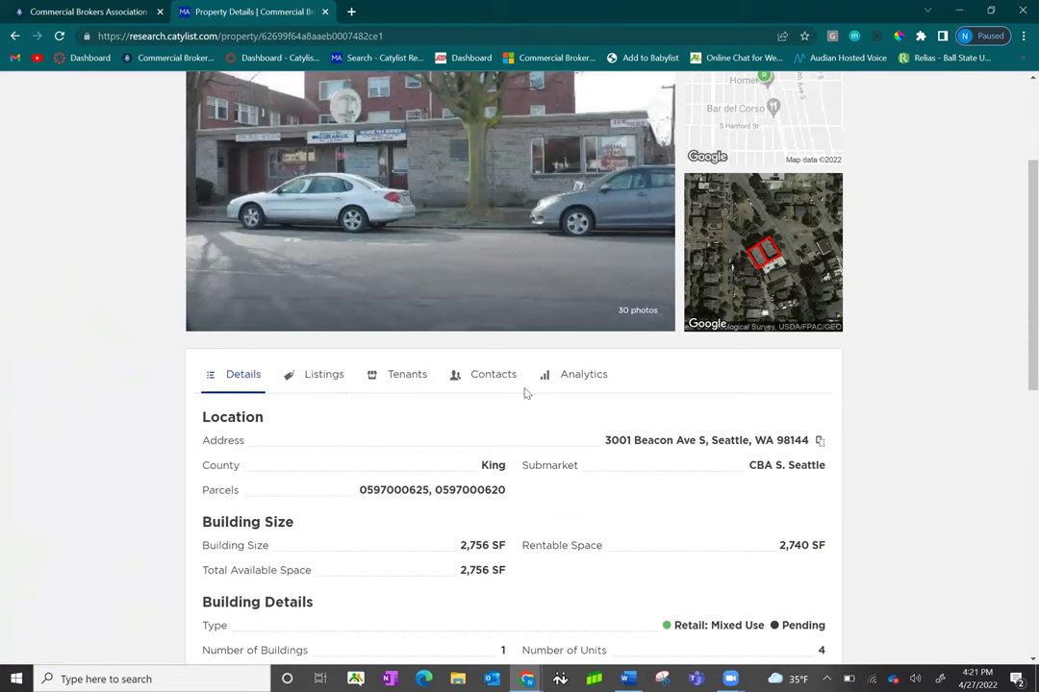
pyautogui.scroll(-4, 458, 456)
pyautogui.scroll(6, 458, 455)
pyautogui.click(220, 142)
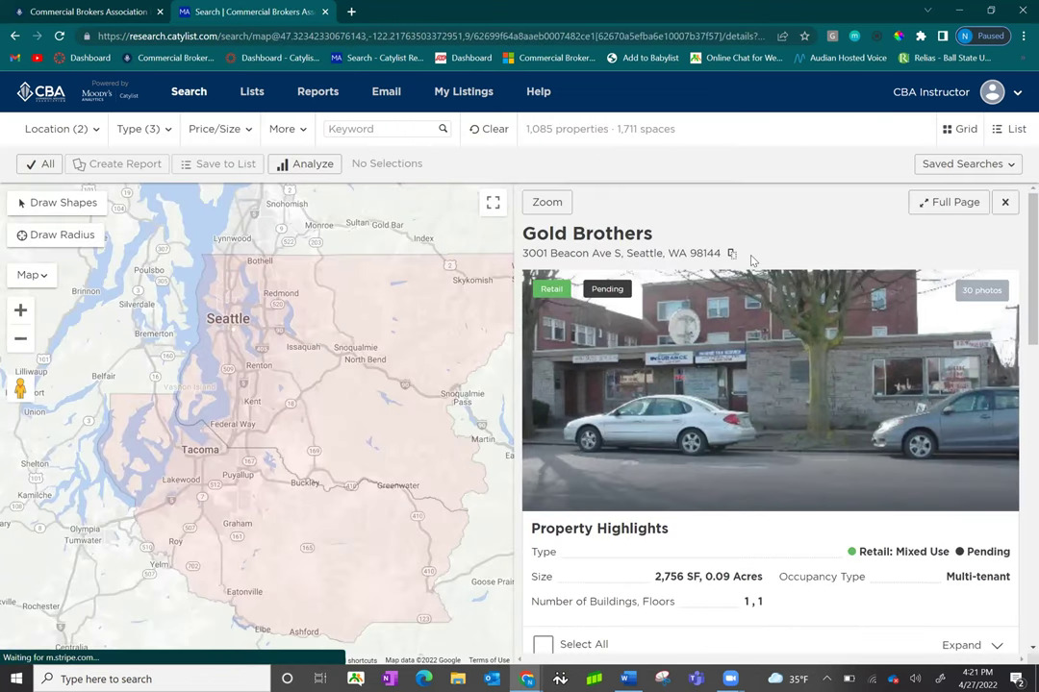